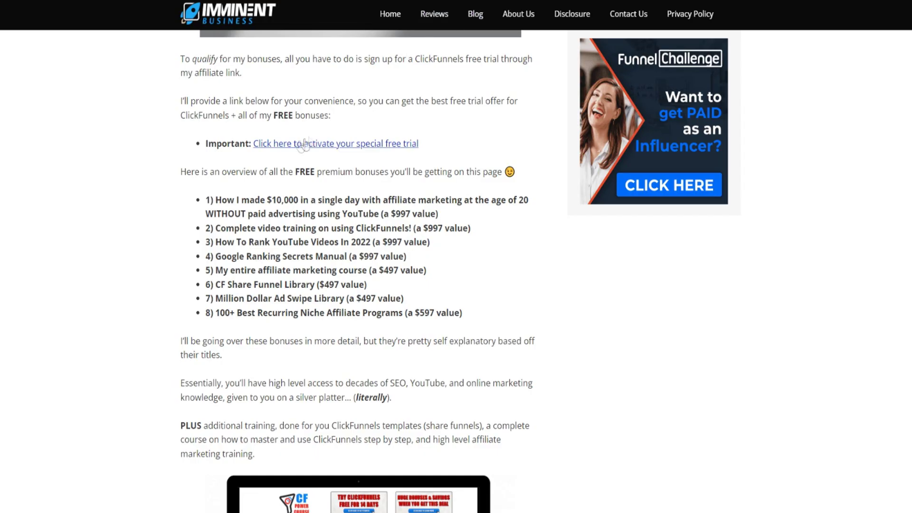
Open the NEW ClickFunnels free trial link in the article and look through the offer's landing page
{"action": "scroll", "coordinate": [189, 199], "scroll_direction": "up", "scroll_amount": 15}
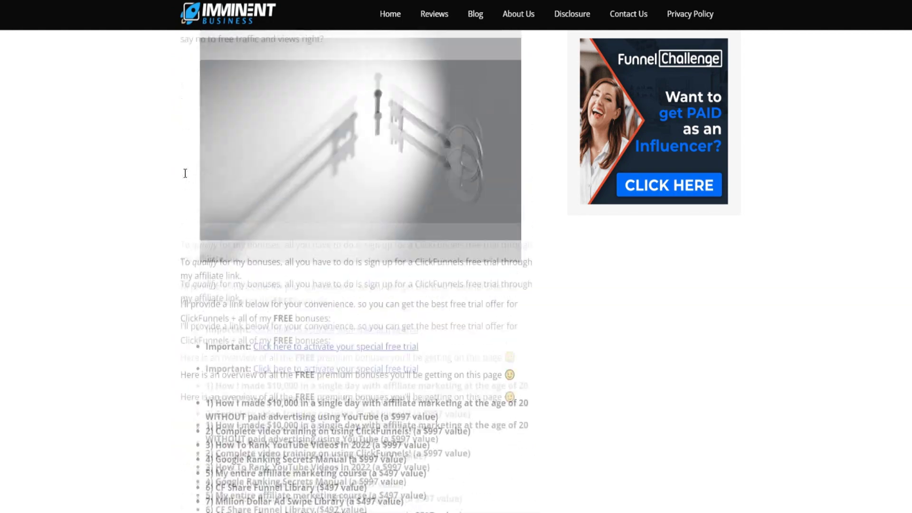
{"action": "scroll", "coordinate": [189, 228], "scroll_direction": "up", "scroll_amount": 15}
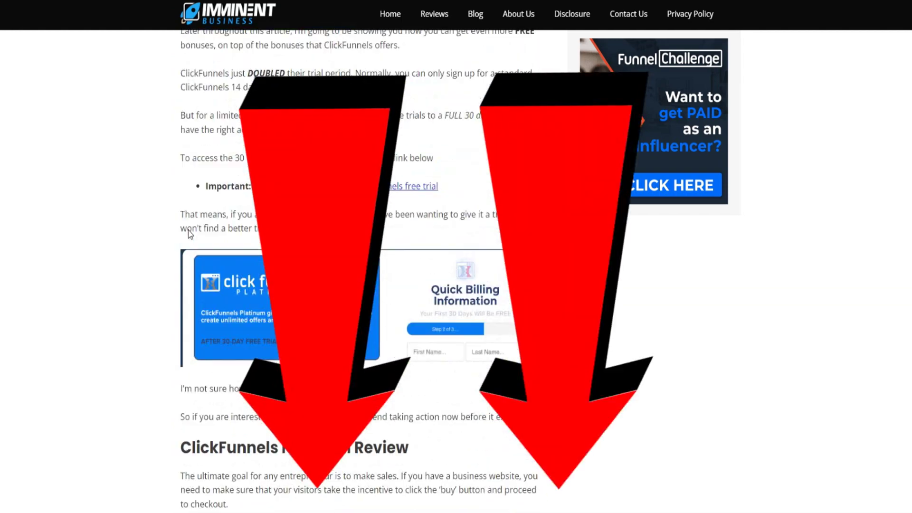
{"action": "scroll", "coordinate": [180, 239], "scroll_direction": "down", "scroll_amount": 5}
{"action": "scroll", "coordinate": [182, 236], "scroll_direction": "up", "scroll_amount": 4}
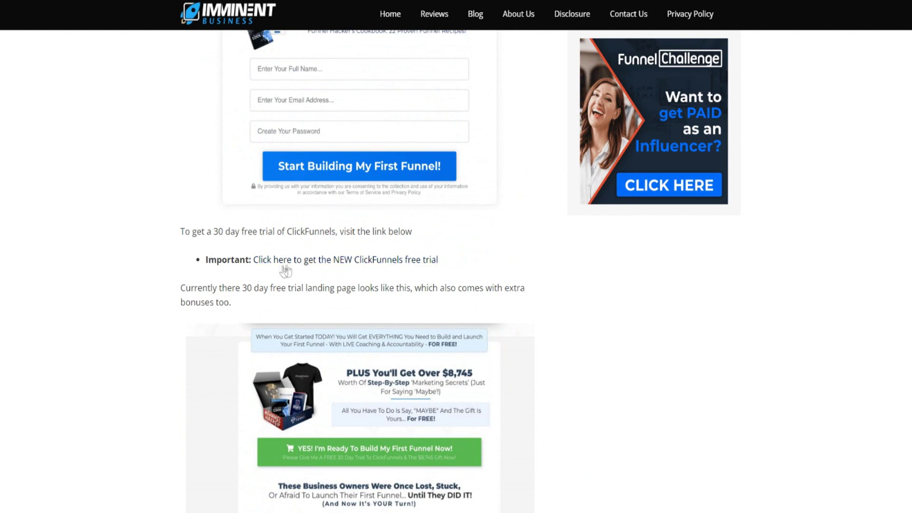
{"action": "left_click", "coordinate": [338, 262]}
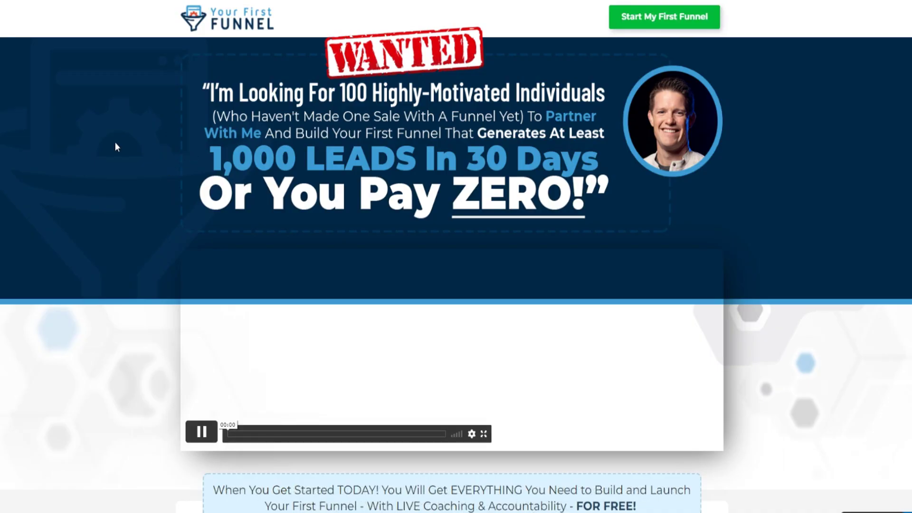
{"action": "scroll", "coordinate": [117, 144], "scroll_direction": "down", "scroll_amount": 4}
{"action": "scroll", "coordinate": [118, 145], "scroll_direction": "down", "scroll_amount": 8}
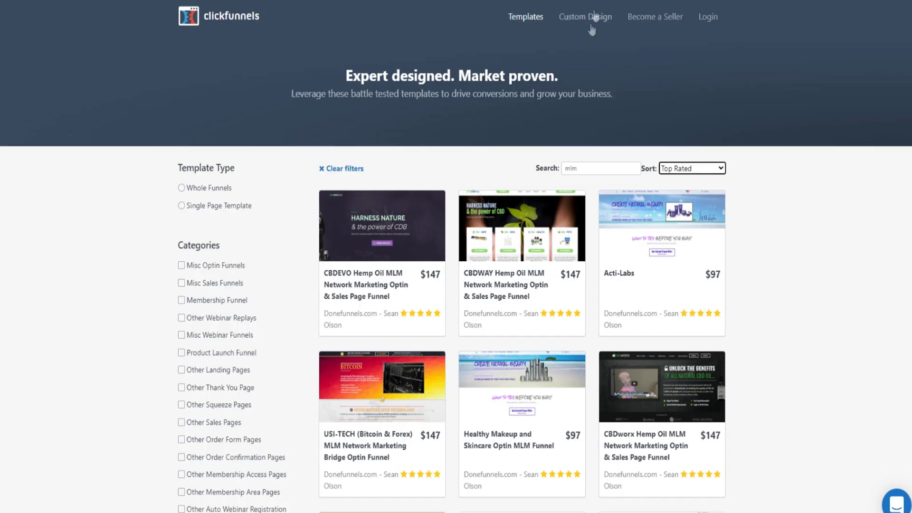
Browse the top-rated MLM funnel templates in the ClickFunnels marketplace and compare their designs and prices
{"action": "scroll", "coordinate": [464, 183], "scroll_direction": "down", "scroll_amount": 3}
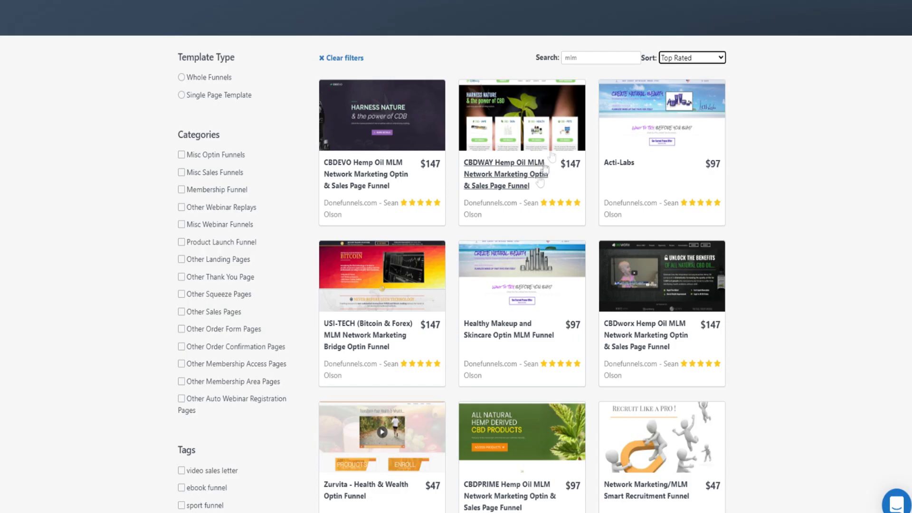
{"action": "scroll", "coordinate": [531, 218], "scroll_direction": "down", "scroll_amount": 3}
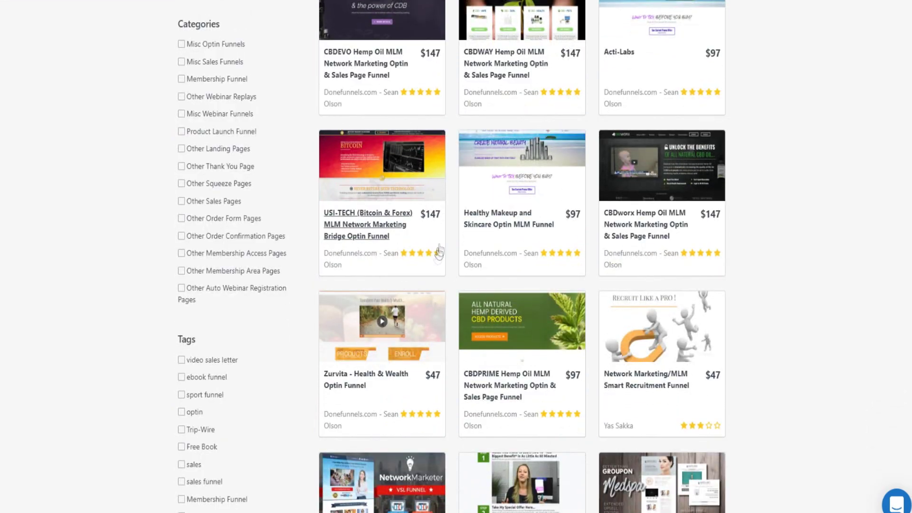
{"action": "scroll", "coordinate": [444, 252], "scroll_direction": "down", "scroll_amount": 3}
{"action": "scroll", "coordinate": [451, 285], "scroll_direction": "up", "scroll_amount": 6}
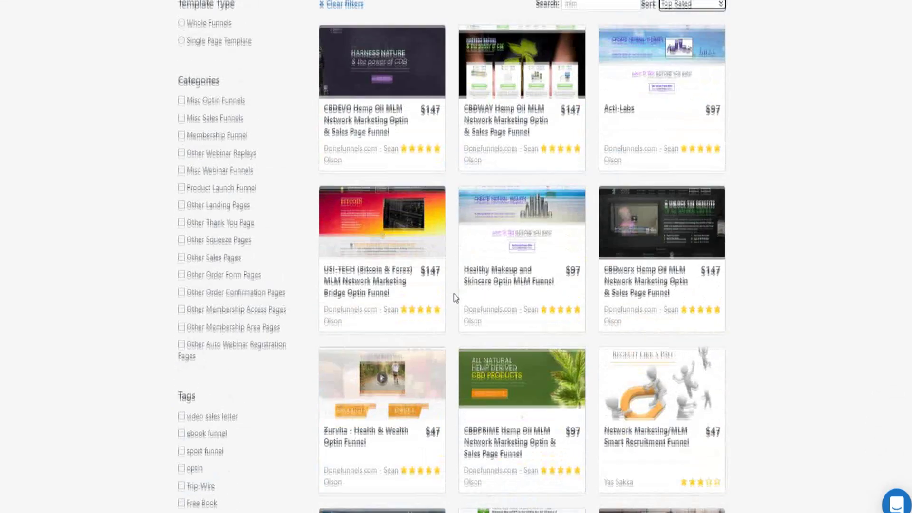
{"action": "scroll", "coordinate": [504, 257], "scroll_direction": "down", "scroll_amount": 2}
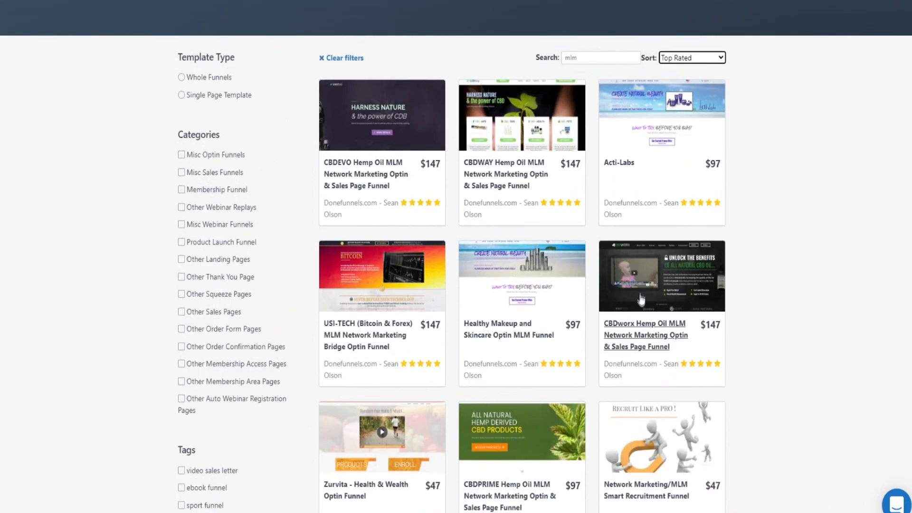
{"action": "scroll", "coordinate": [556, 257], "scroll_direction": "down", "scroll_amount": 4}
{"action": "scroll", "coordinate": [510, 318], "scroll_direction": "down", "scroll_amount": 4}
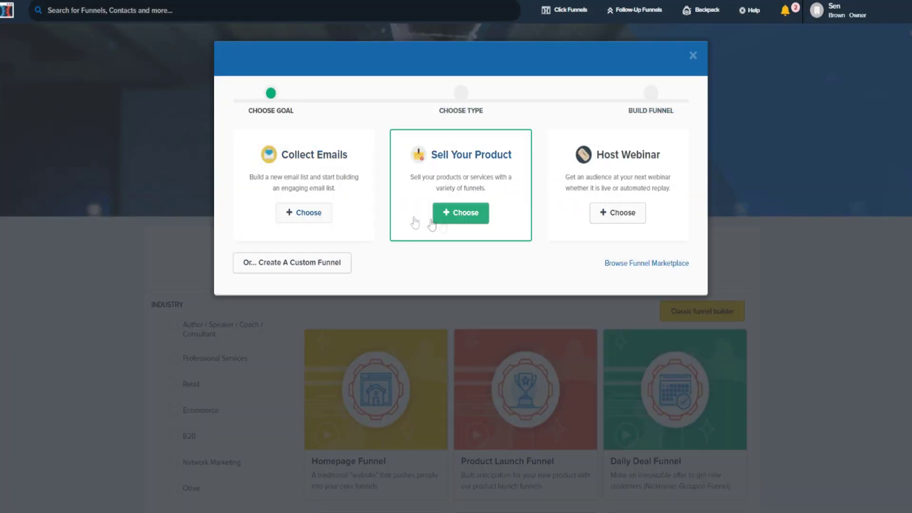
Dismiss the funnel goal chooser and filter the funnel types by the Network Marketing industry
{"action": "left_click", "coordinate": [693, 57]}
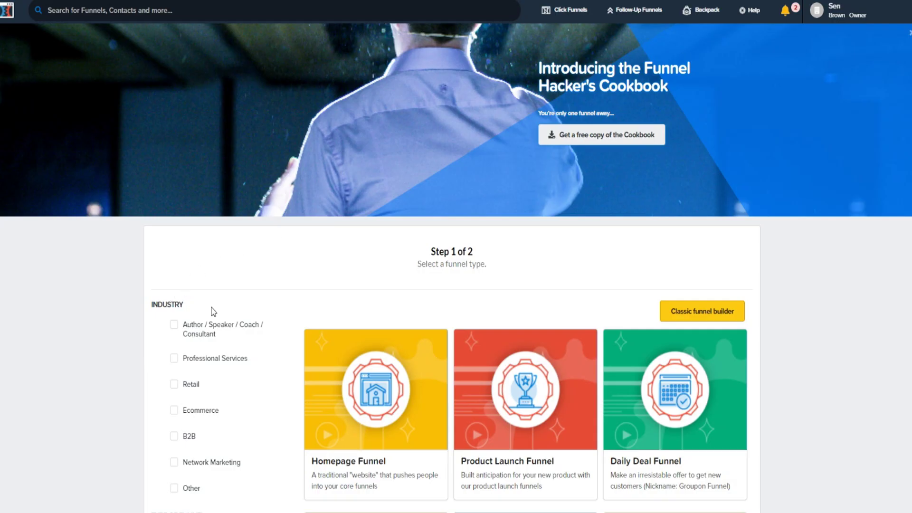
{"action": "scroll", "coordinate": [210, 306], "scroll_direction": "down", "scroll_amount": 5}
{"action": "left_click", "coordinate": [175, 241]}
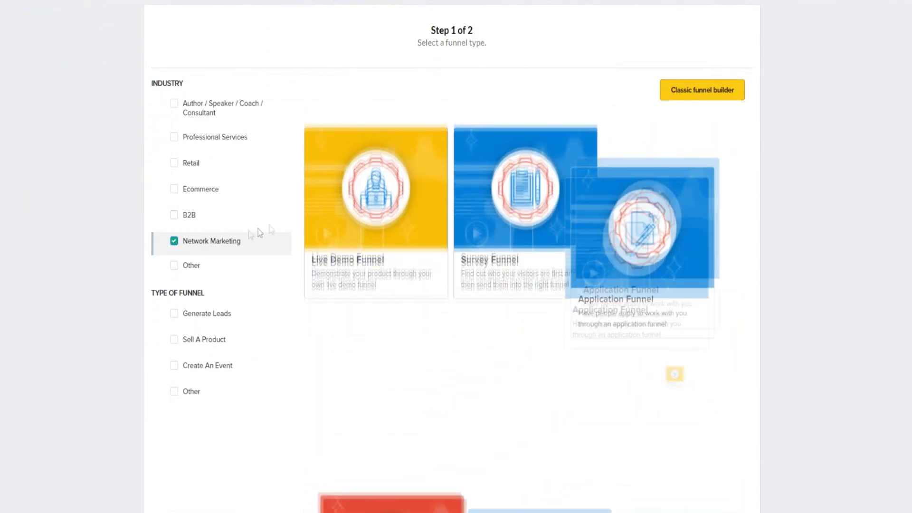
Select the Lead Magnet Funnel type from the filtered funnels and open its free JASON | Lead Magnet Funnel template
{"action": "scroll", "coordinate": [477, 201], "scroll_direction": "down", "scroll_amount": 5}
{"action": "scroll", "coordinate": [402, 193], "scroll_direction": "up", "scroll_amount": 2}
{"action": "scroll", "coordinate": [396, 135], "scroll_direction": "up", "scroll_amount": 1}
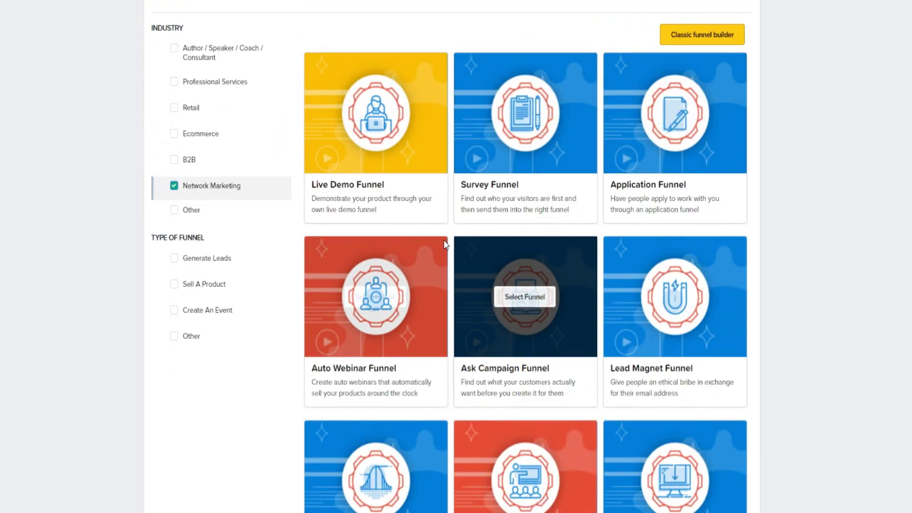
{"action": "scroll", "coordinate": [610, 220], "scroll_direction": "down", "scroll_amount": 5}
{"action": "scroll", "coordinate": [525, 204], "scroll_direction": "down", "scroll_amount": 1}
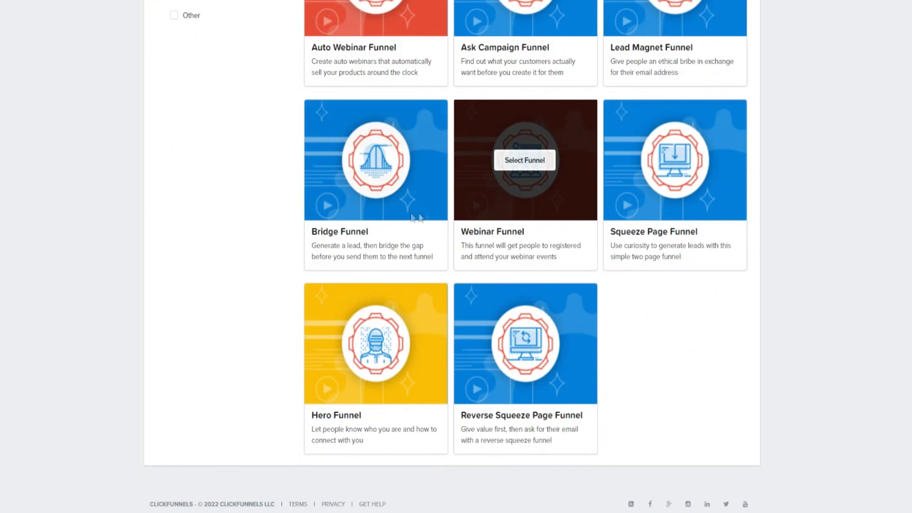
{"action": "scroll", "coordinate": [530, 249], "scroll_direction": "up", "scroll_amount": 5}
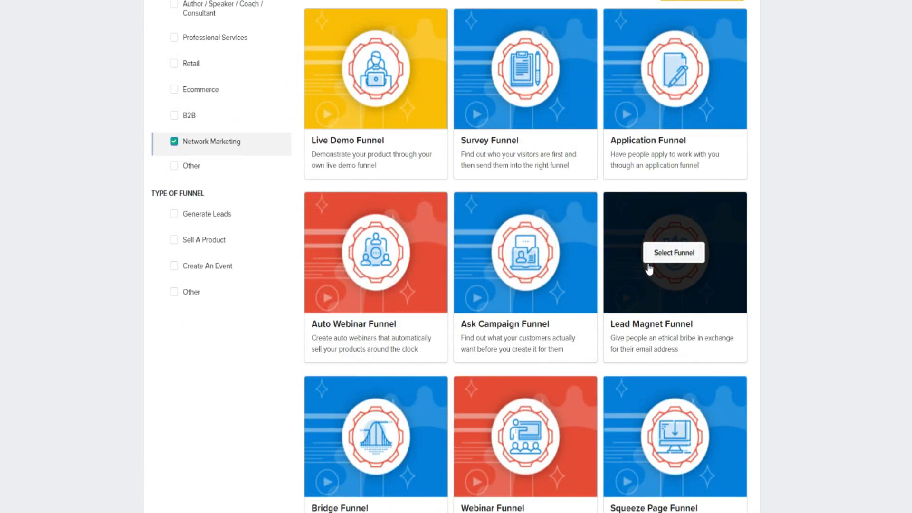
{"action": "left_click", "coordinate": [667, 262]}
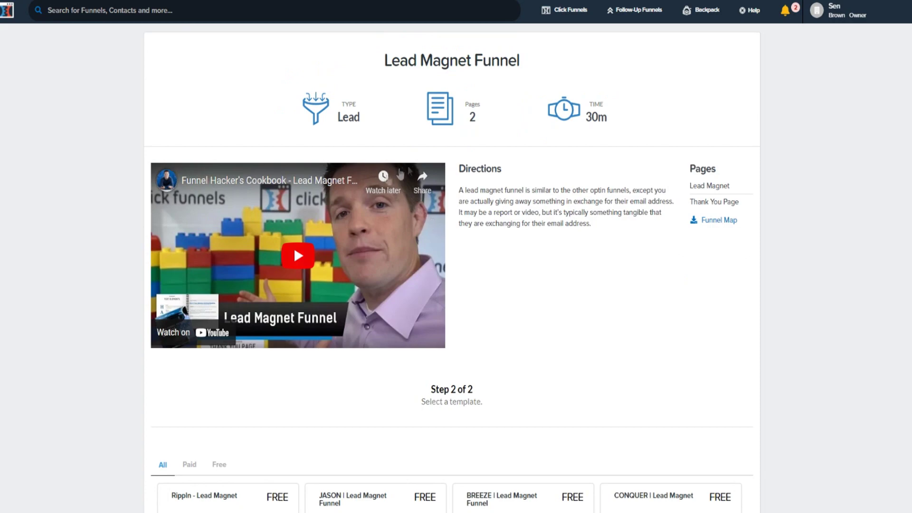
{"action": "scroll", "coordinate": [443, 206], "scroll_direction": "down", "scroll_amount": 7}
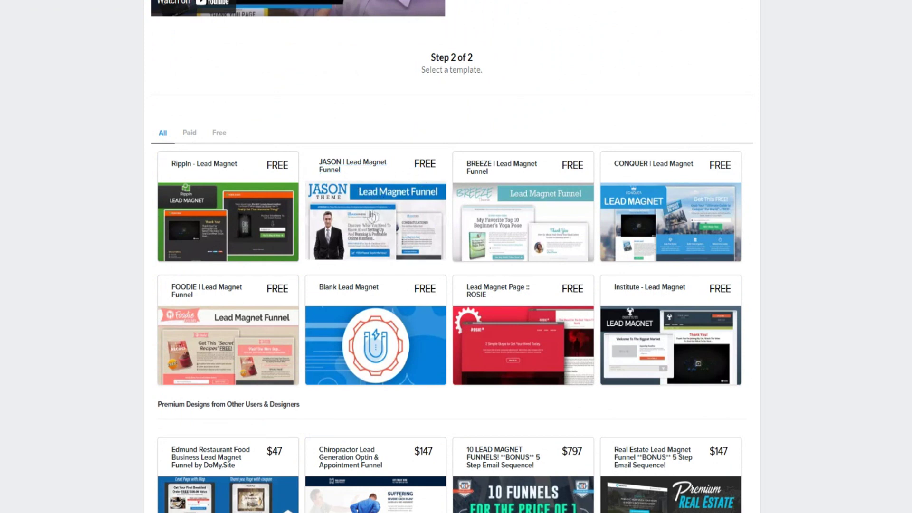
{"action": "left_click", "coordinate": [349, 210]}
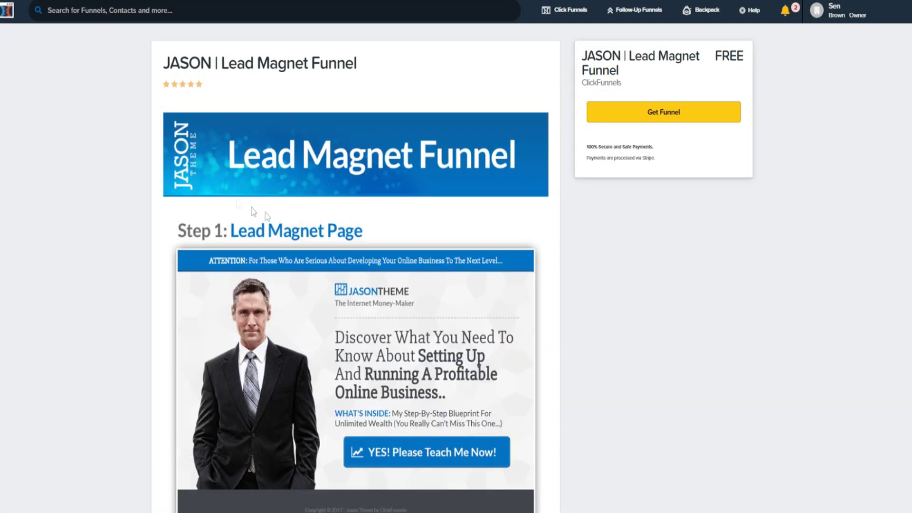
Examine the JASON template's preview of the Lead Magnet Page and the Thank You Page
{"action": "scroll", "coordinate": [285, 214], "scroll_direction": "down", "scroll_amount": 3}
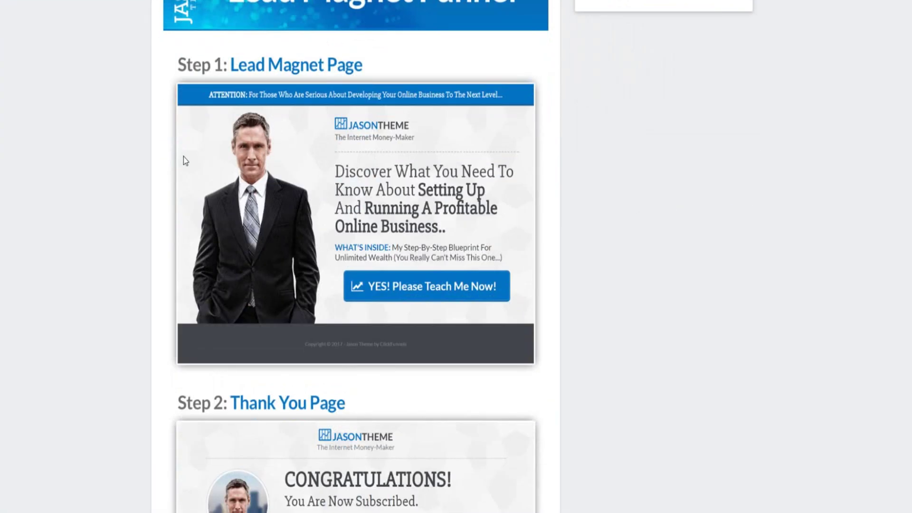
{"action": "scroll", "coordinate": [219, 143], "scroll_direction": "up", "scroll_amount": 1}
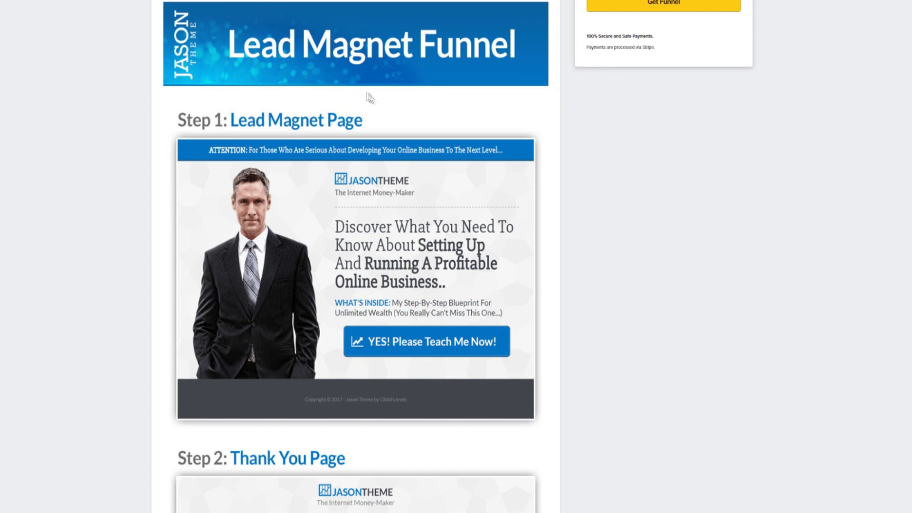
{"action": "scroll", "coordinate": [332, 119], "scroll_direction": "down", "scroll_amount": 1}
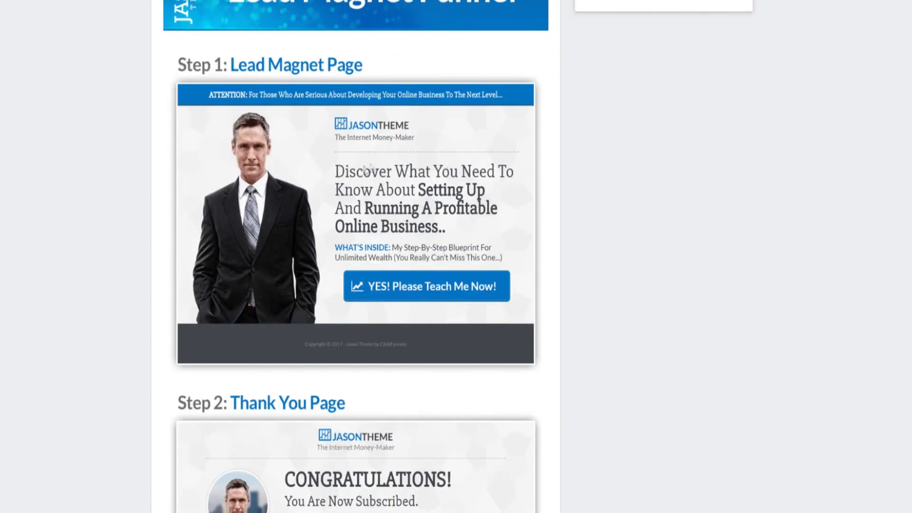
{"action": "scroll", "coordinate": [366, 141], "scroll_direction": "down", "scroll_amount": 5}
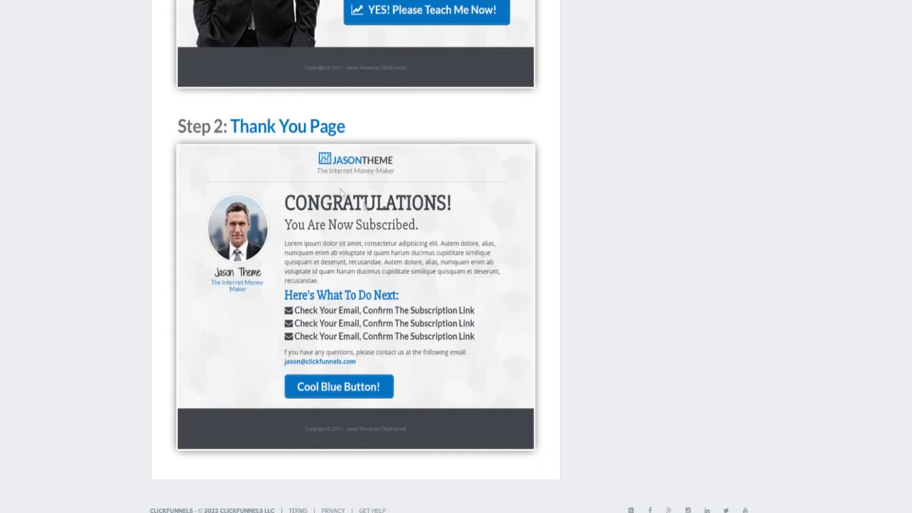
{"action": "scroll", "coordinate": [352, 239], "scroll_direction": "up", "scroll_amount": 3}
{"action": "scroll", "coordinate": [383, 202], "scroll_direction": "up", "scroll_amount": 1}
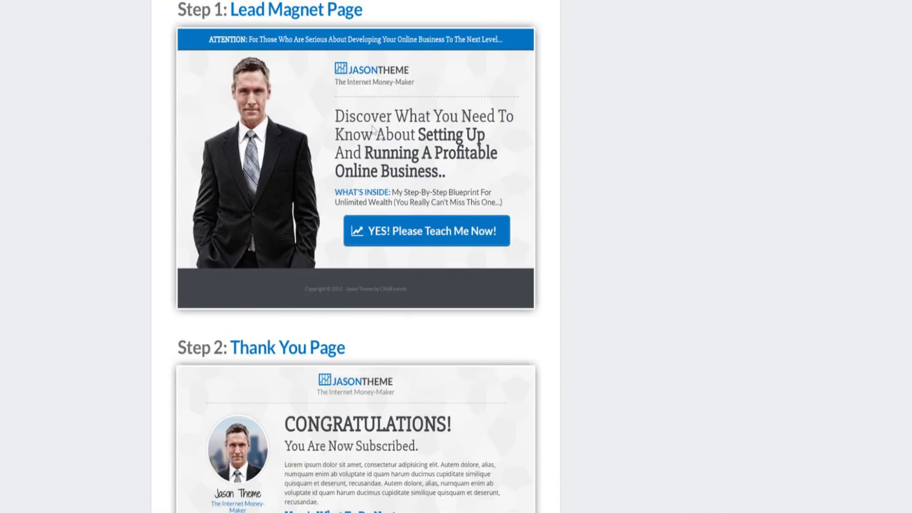
{"action": "scroll", "coordinate": [405, 298], "scroll_direction": "up", "scroll_amount": 1}
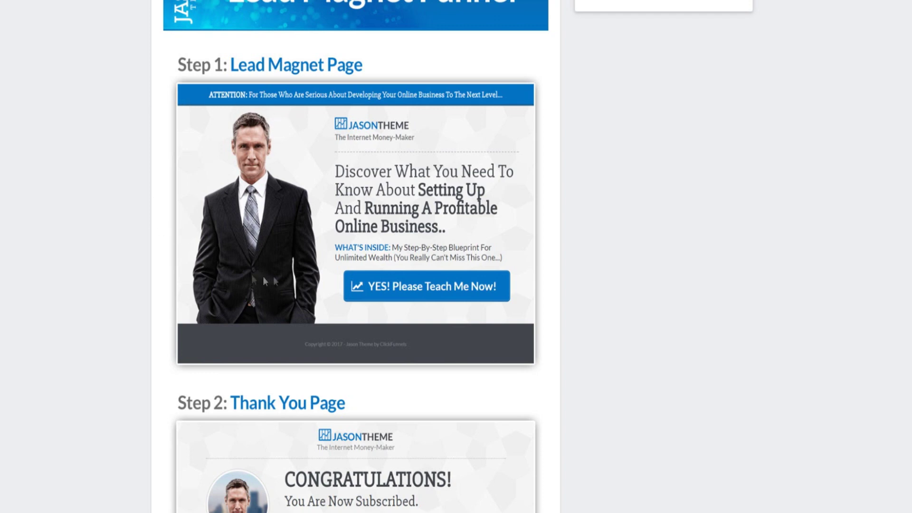
{"action": "scroll", "coordinate": [235, 225], "scroll_direction": "down", "scroll_amount": 3}
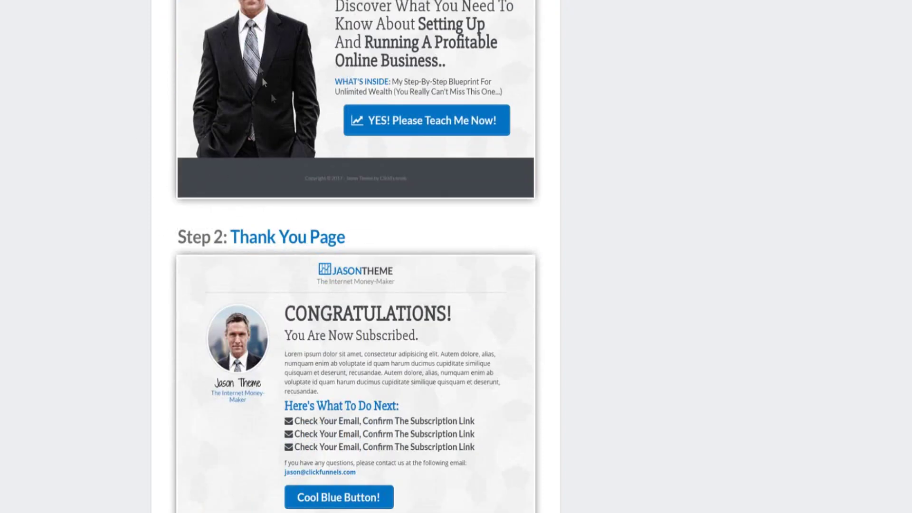
{"action": "scroll", "coordinate": [258, 87], "scroll_direction": "up", "scroll_amount": 1}
{"action": "scroll", "coordinate": [177, 139], "scroll_direction": "up", "scroll_amount": 2}
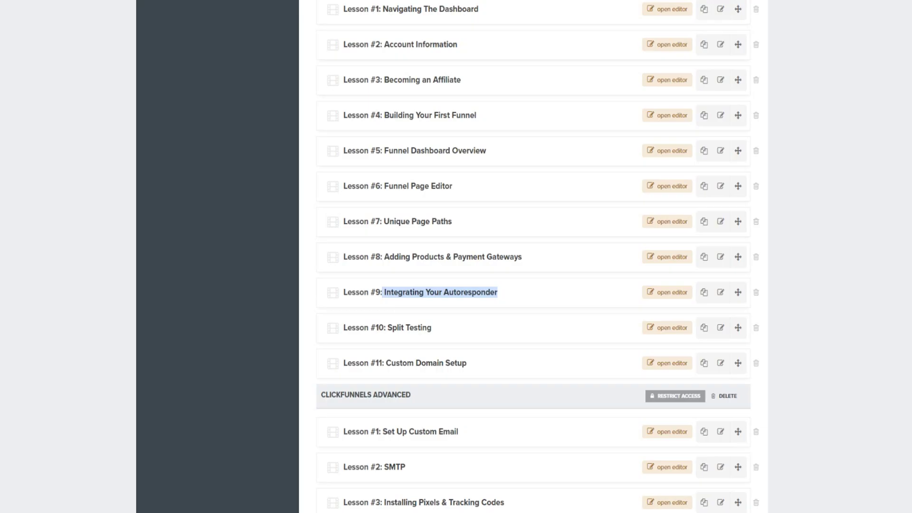
Look over the lesson list of the ClickFunnels Basics section in the training course's membership area
{"action": "scroll", "coordinate": [435, 233], "scroll_direction": "up", "scroll_amount": 1}
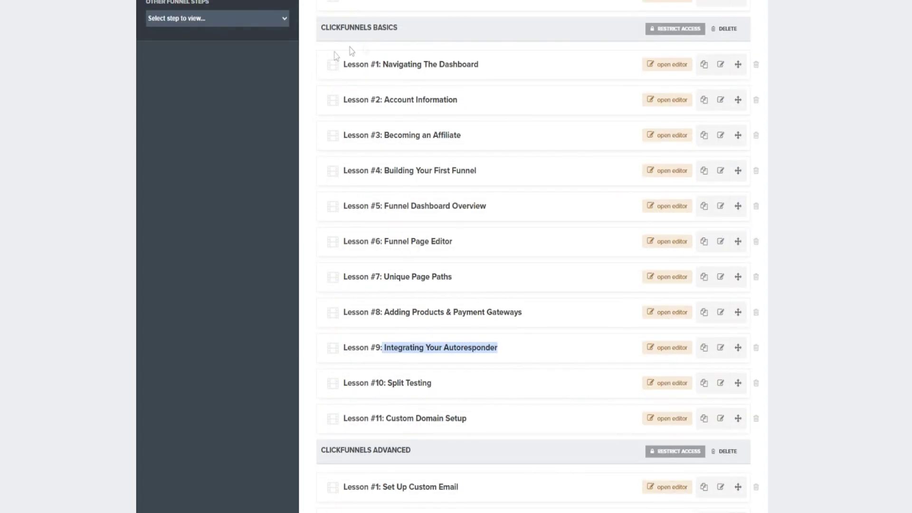
{"action": "scroll", "coordinate": [380, 95], "scroll_direction": "down", "scroll_amount": 1}
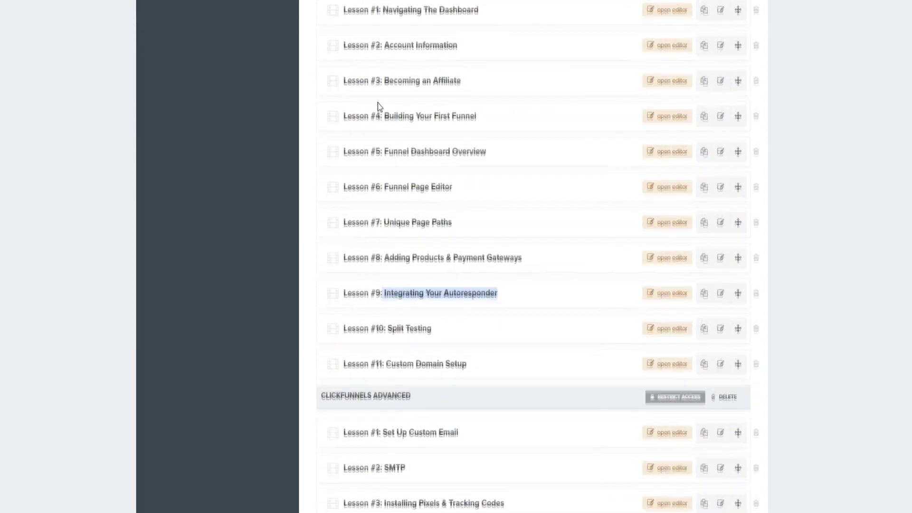
{"action": "scroll", "coordinate": [452, 319], "scroll_direction": "up", "scroll_amount": 1}
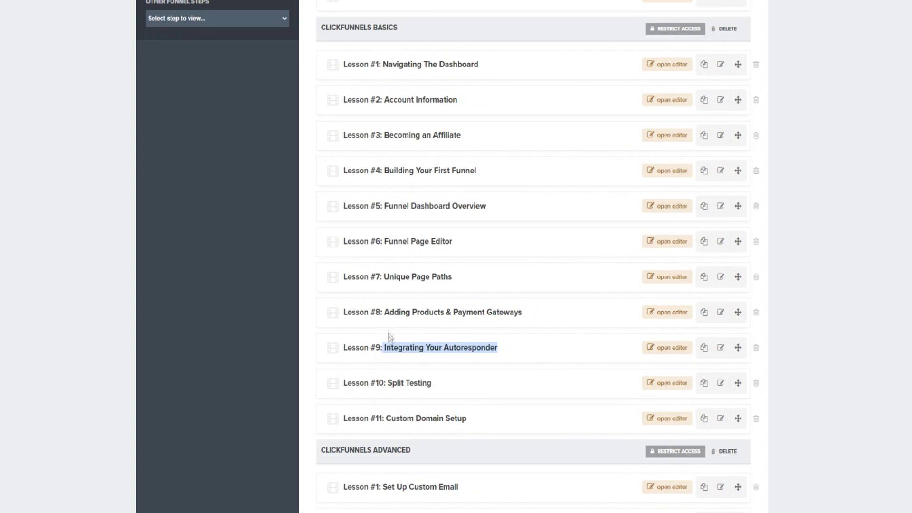
{"action": "scroll", "coordinate": [394, 321], "scroll_direction": "down", "scroll_amount": 1}
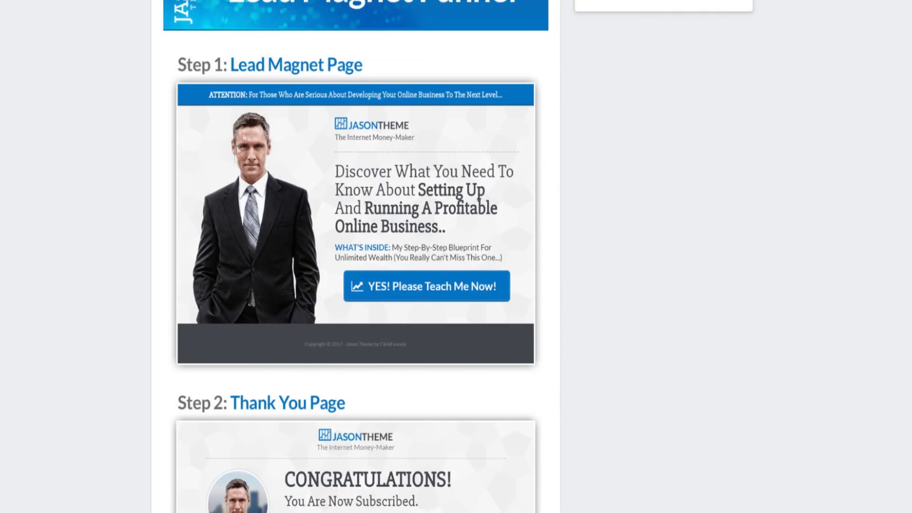
{"action": "scroll", "coordinate": [310, 173], "scroll_direction": "down", "scroll_amount": 5}
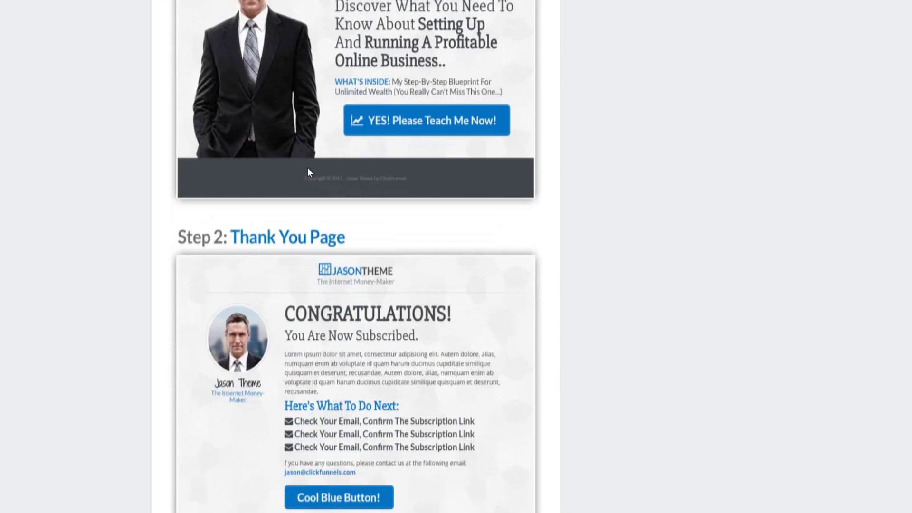
{"action": "scroll", "coordinate": [280, 191], "scroll_direction": "up", "scroll_amount": 5}
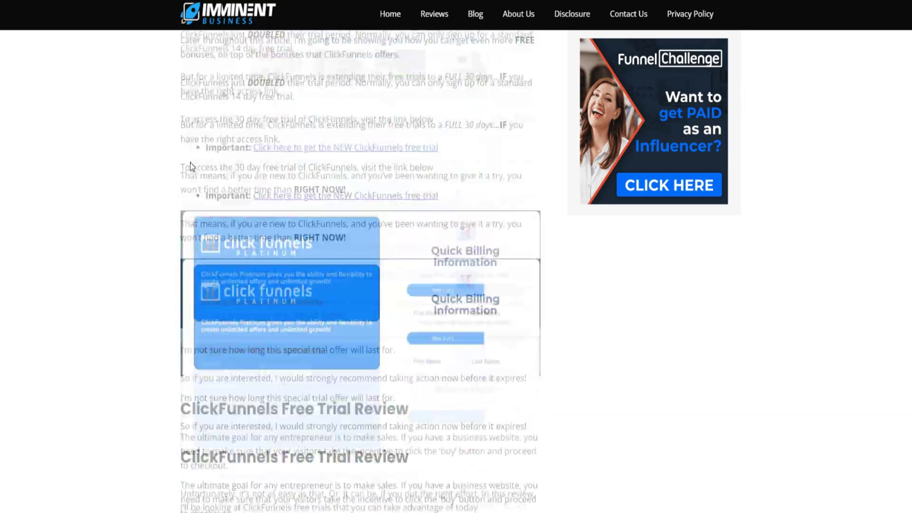
Find the overview of the free premium bonuses and the special free trial link in the Imminent Business article
{"action": "scroll", "coordinate": [190, 166], "scroll_direction": "down", "scroll_amount": 20}
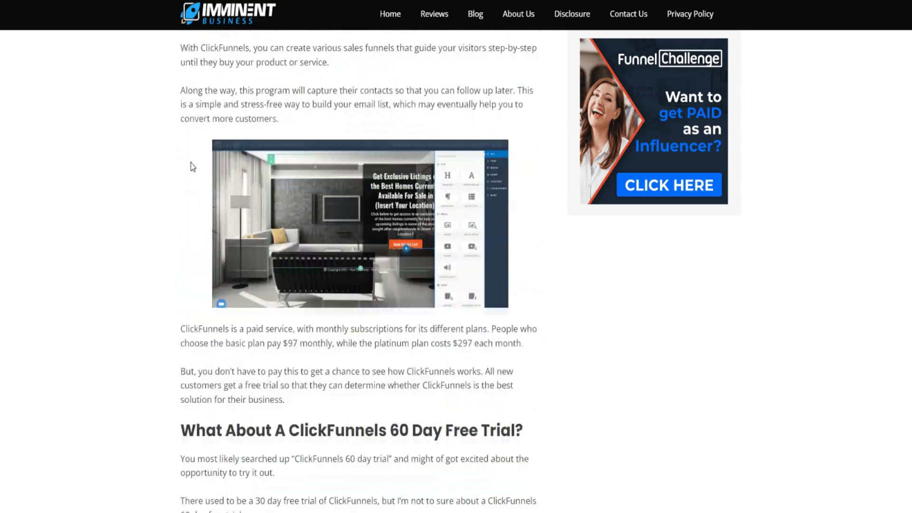
{"action": "scroll", "coordinate": [192, 166], "scroll_direction": "down", "scroll_amount": 15}
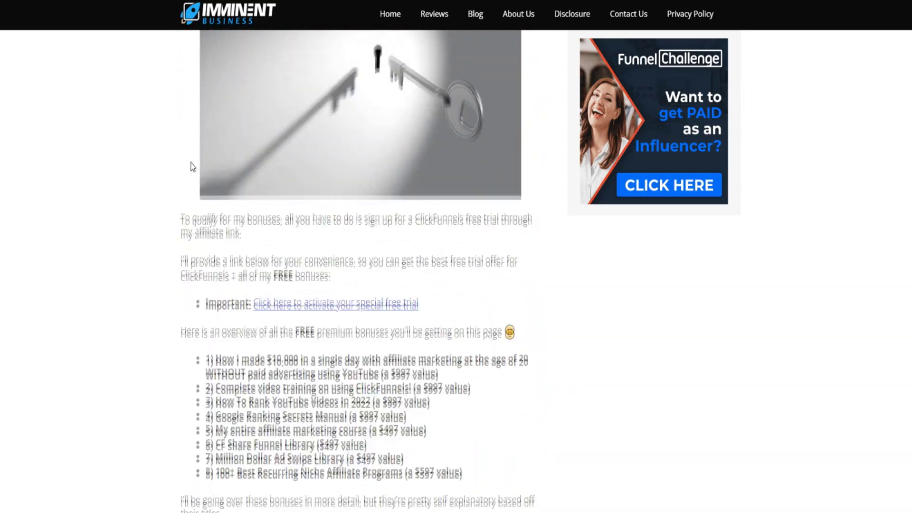
{"action": "scroll", "coordinate": [375, 252], "scroll_direction": "up", "scroll_amount": 1}
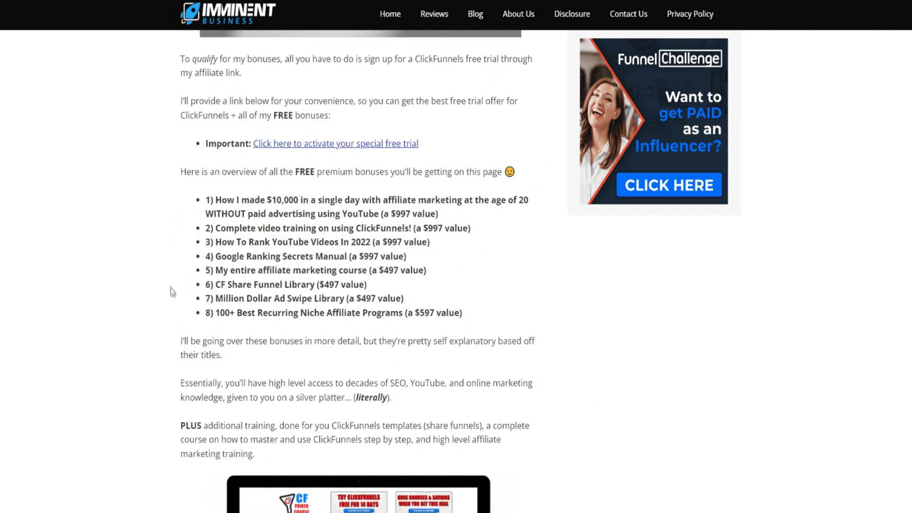
Highlight the eight free premium bonuses in the article's overview, singling out the complete video training on using ClickFunnels
{"action": "left_click_drag", "start_coordinate": [465, 316], "coordinate": [202, 199]}
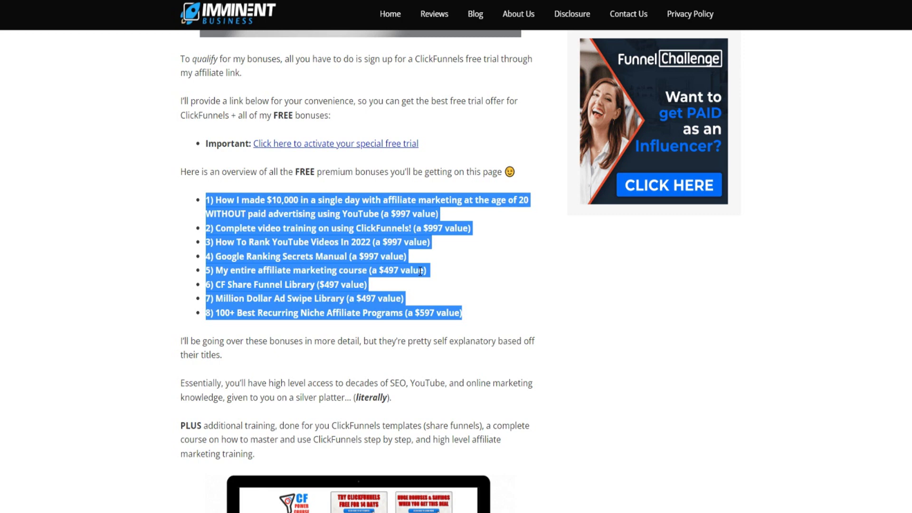
{"action": "left_click", "coordinate": [456, 288]}
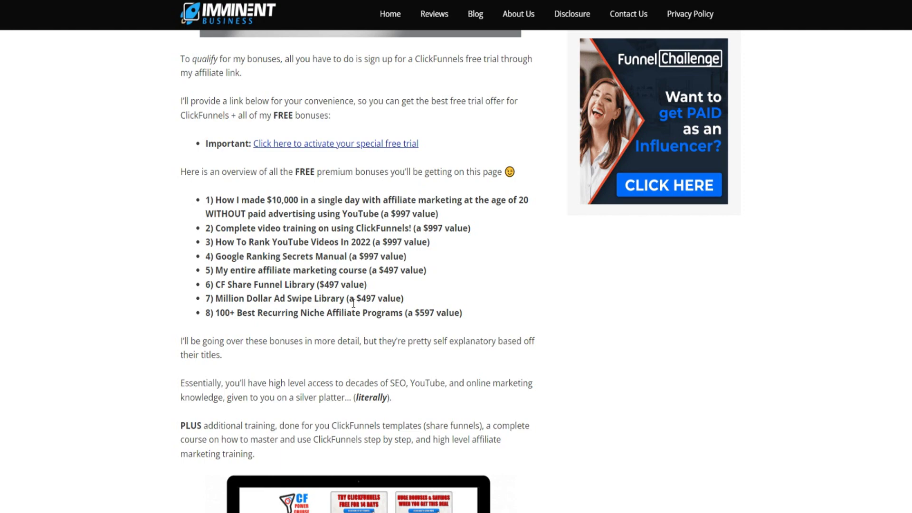
{"action": "left_click_drag", "start_coordinate": [221, 229], "coordinate": [477, 238]}
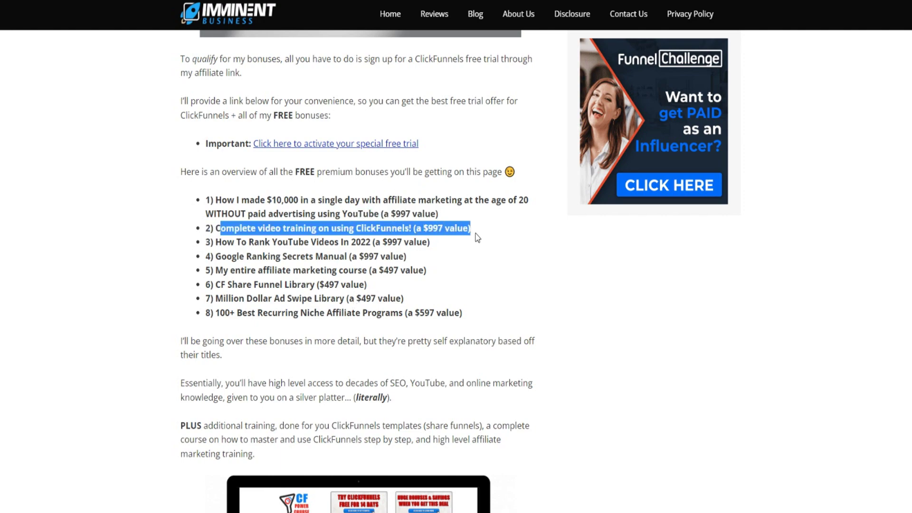
Examine the CF Power Course preview image and read the How To Claim Your Bonuses instructions, including the affiliate ID check and receipt email
{"action": "scroll", "coordinate": [477, 238], "scroll_direction": "down", "scroll_amount": 8}
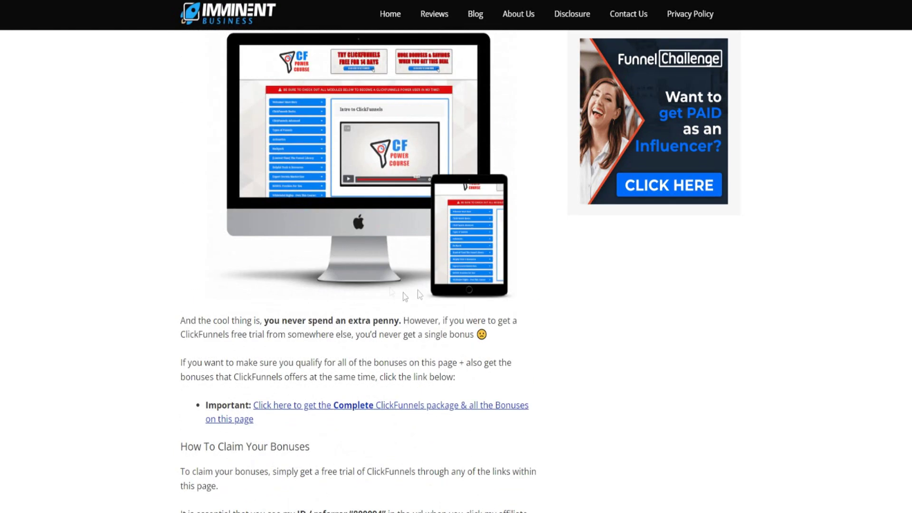
{"action": "scroll", "coordinate": [352, 204], "scroll_direction": "up", "scroll_amount": 1}
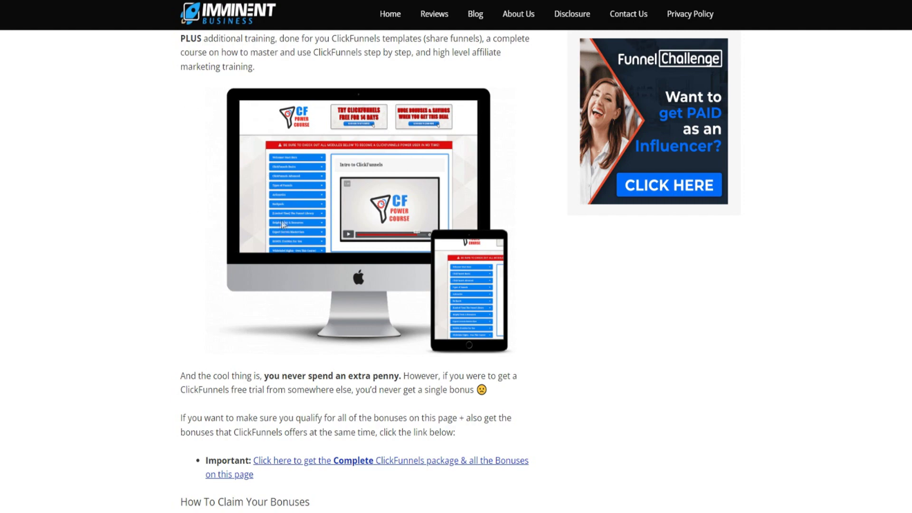
{"action": "scroll", "coordinate": [222, 219], "scroll_direction": "down", "scroll_amount": 3}
{"action": "scroll", "coordinate": [223, 219], "scroll_direction": "down", "scroll_amount": 5}
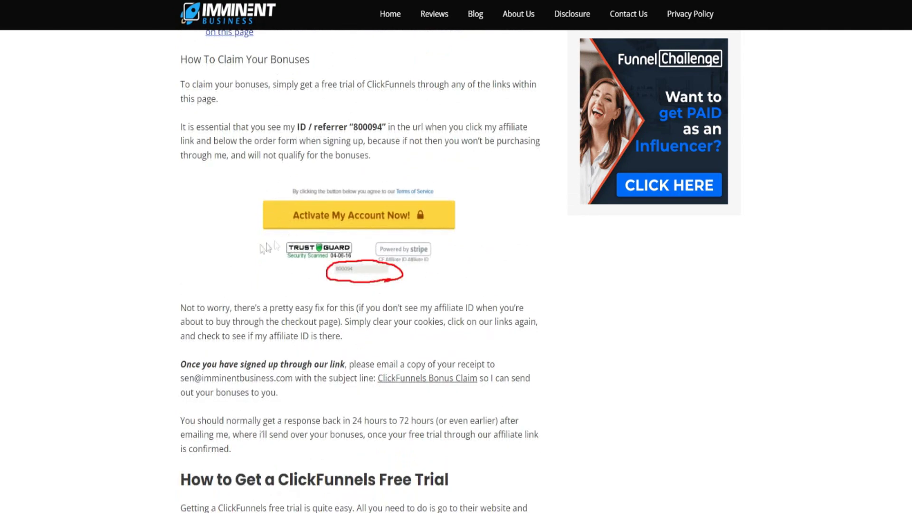
{"action": "scroll", "coordinate": [205, 238], "scroll_direction": "down", "scroll_amount": 1}
{"action": "scroll", "coordinate": [204, 238], "scroll_direction": "down", "scroll_amount": 2}
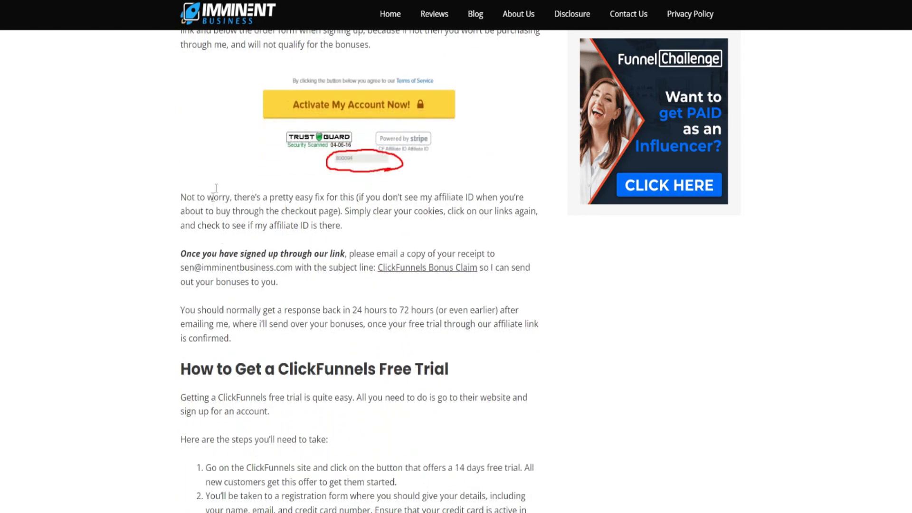
{"action": "scroll", "coordinate": [262, 231], "scroll_direction": "up", "scroll_amount": 2}
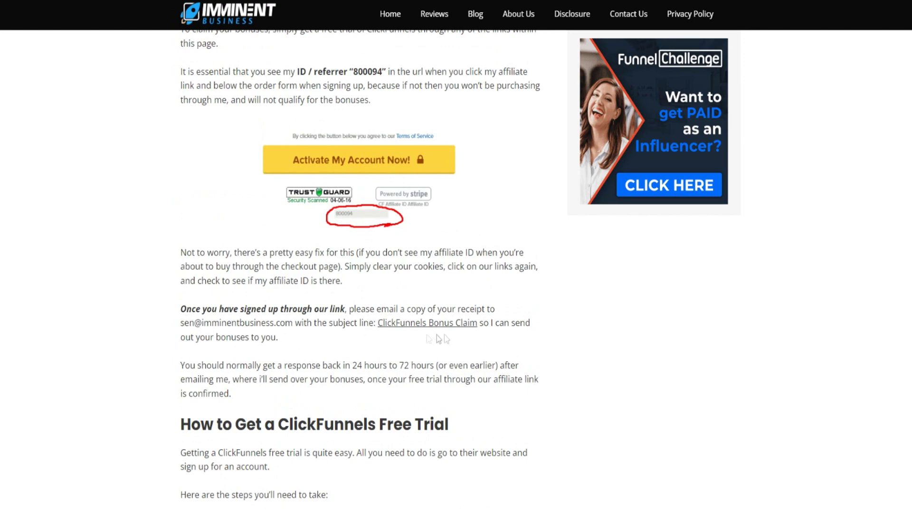
{"action": "scroll", "coordinate": [256, 355], "scroll_direction": "up", "scroll_amount": 10}
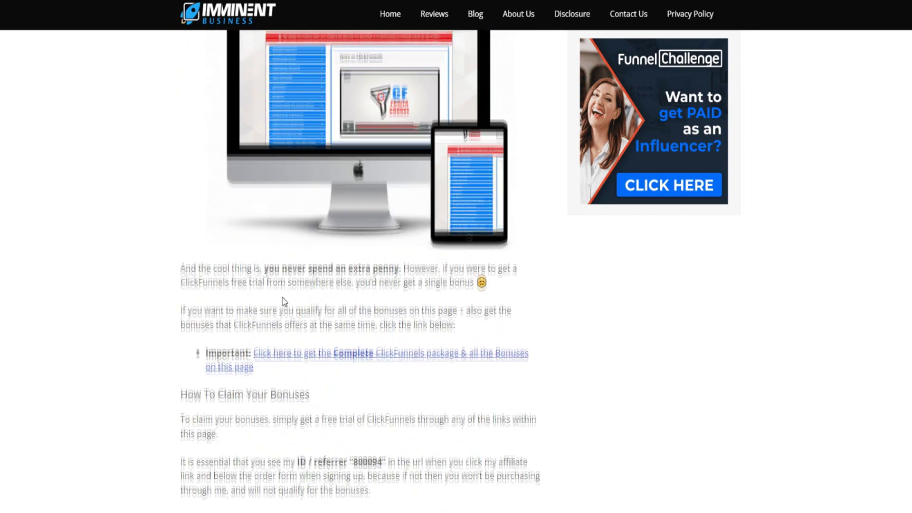
{"action": "scroll", "coordinate": [290, 266], "scroll_direction": "down", "scroll_amount": 7}
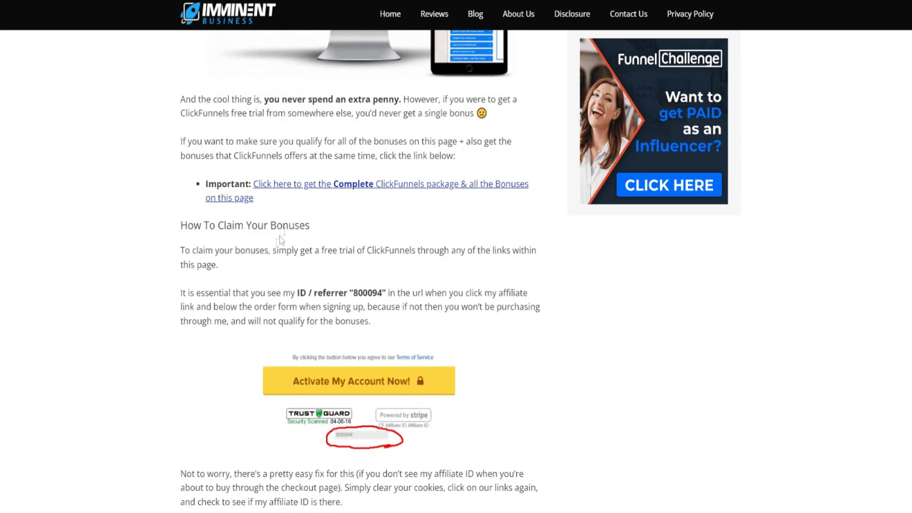
{"action": "scroll", "coordinate": [306, 266], "scroll_direction": "up", "scroll_amount": 9}
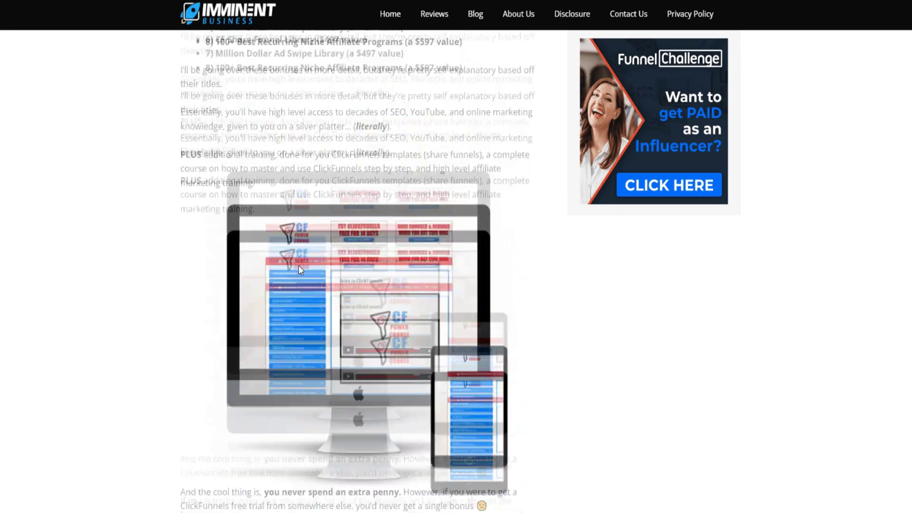
Return to the Lead Magnet Funnel's template selection and open the free BREEZE | Lead Magnet Funnel template
{"action": "scroll", "coordinate": [345, 230], "scroll_direction": "up", "scroll_amount": 15}
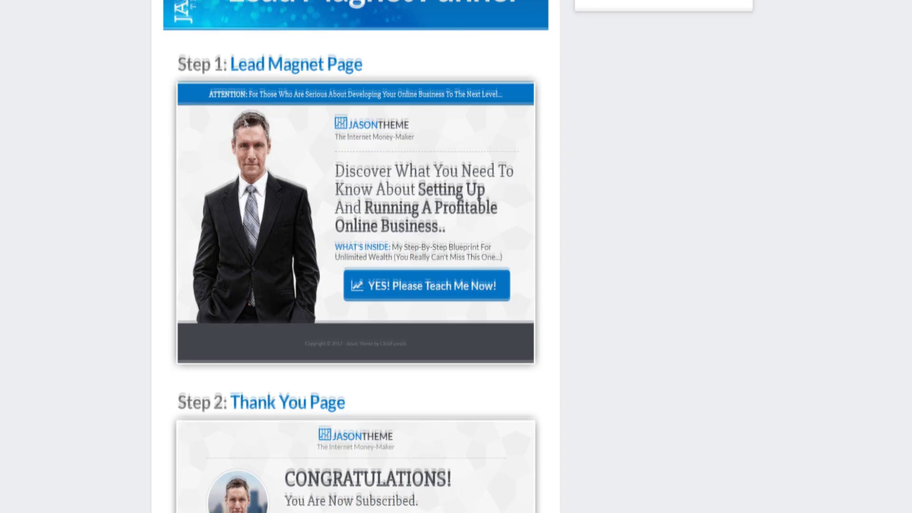
{"action": "scroll", "coordinate": [248, 128], "scroll_direction": "down", "scroll_amount": 5}
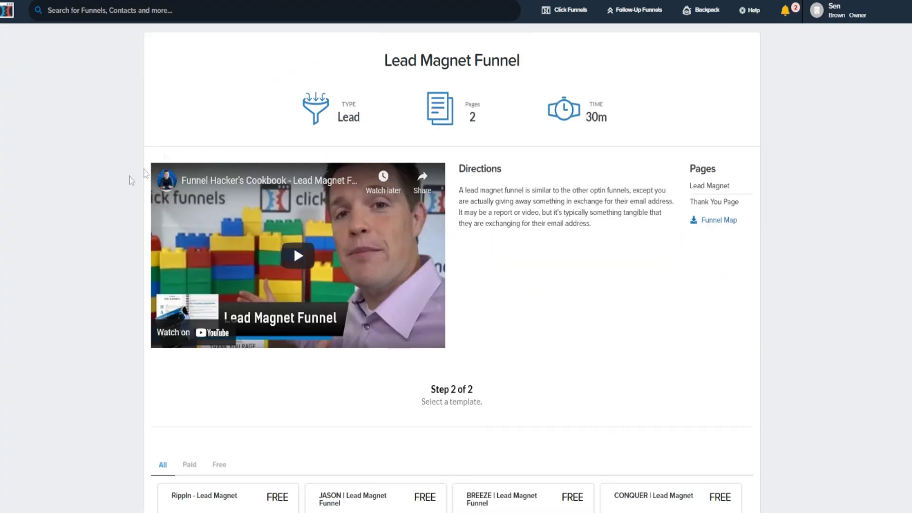
{"action": "scroll", "coordinate": [119, 174], "scroll_direction": "down", "scroll_amount": 5}
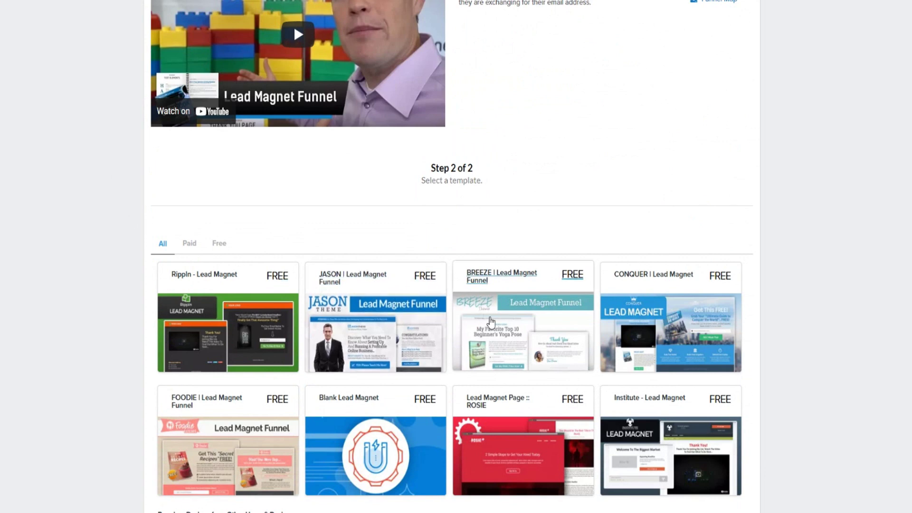
{"action": "left_click", "coordinate": [497, 324]}
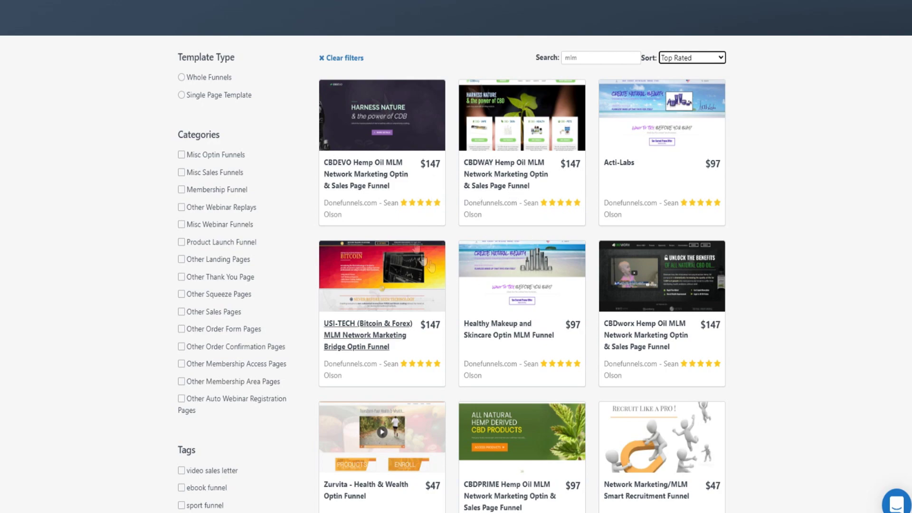
Browse the marketplace's MLM funnel templates and open The #1 Network Marketer / MLM VSL Funnel
{"action": "scroll", "coordinate": [452, 214], "scroll_direction": "down", "scroll_amount": 5}
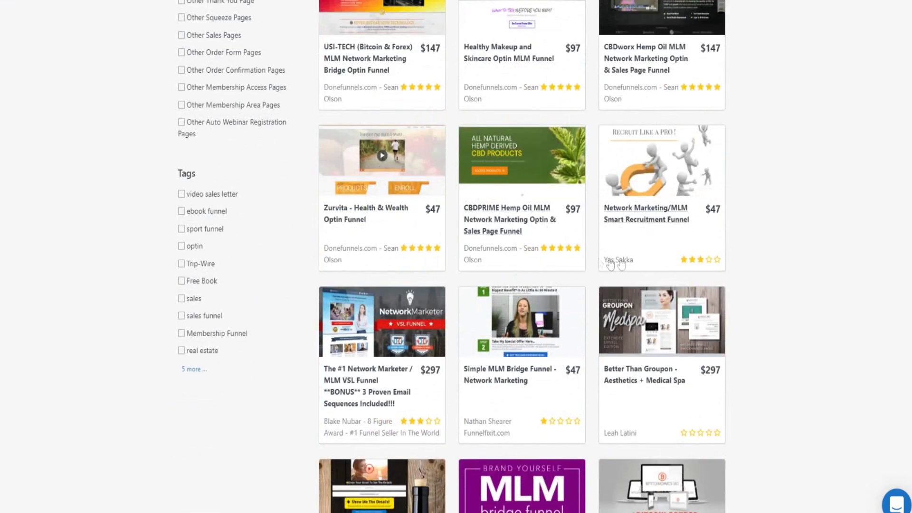
{"action": "scroll", "coordinate": [503, 302], "scroll_direction": "down", "scroll_amount": 5}
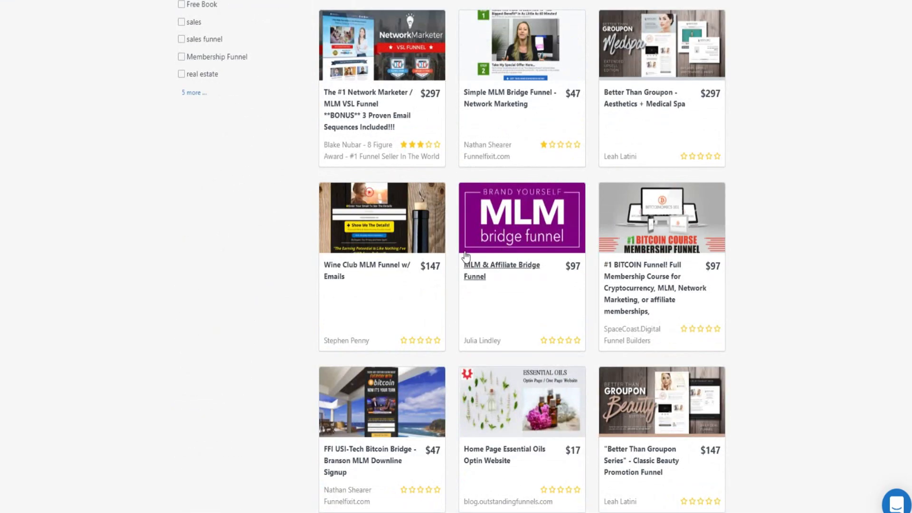
{"action": "scroll", "coordinate": [432, 236], "scroll_direction": "up", "scroll_amount": 1}
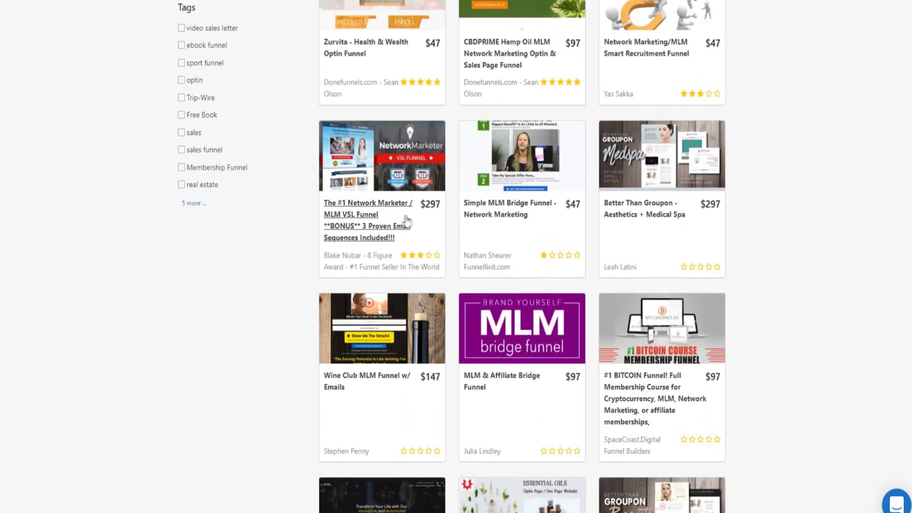
{"action": "left_click", "coordinate": [357, 223]}
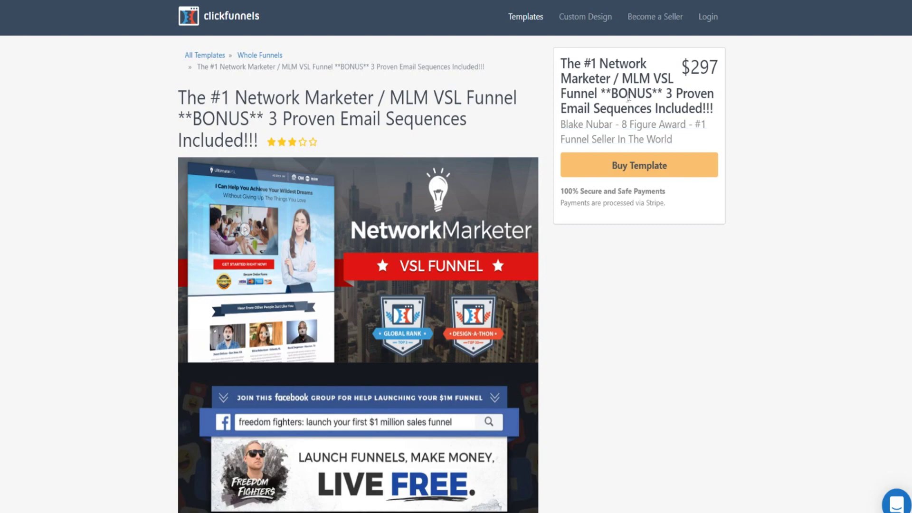
Look over the BREEZE template's preview of its lead magnet funnel pages
{"action": "scroll", "coordinate": [328, 245], "scroll_direction": "down", "scroll_amount": 5}
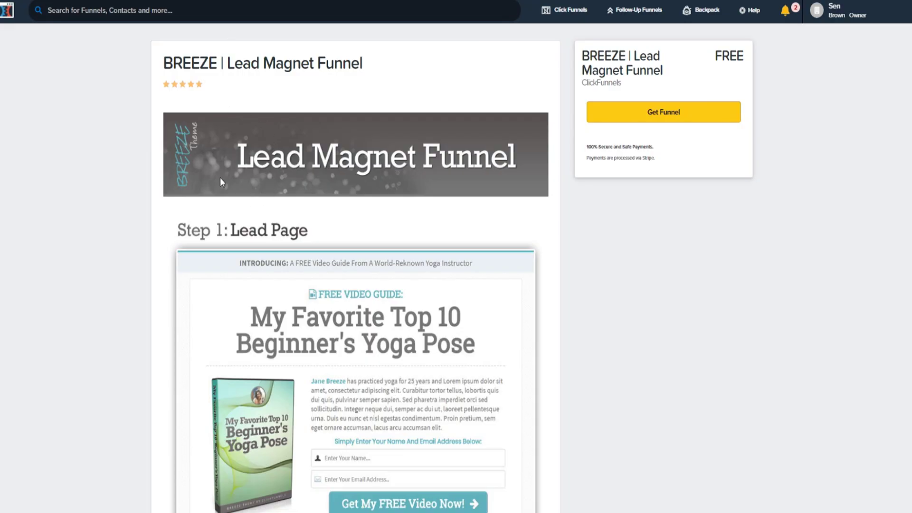
{"action": "scroll", "coordinate": [220, 180], "scroll_direction": "down", "scroll_amount": 10}
{"action": "scroll", "coordinate": [257, 195], "scroll_direction": "up", "scroll_amount": 5}
{"action": "scroll", "coordinate": [257, 195], "scroll_direction": "up", "scroll_amount": 2}
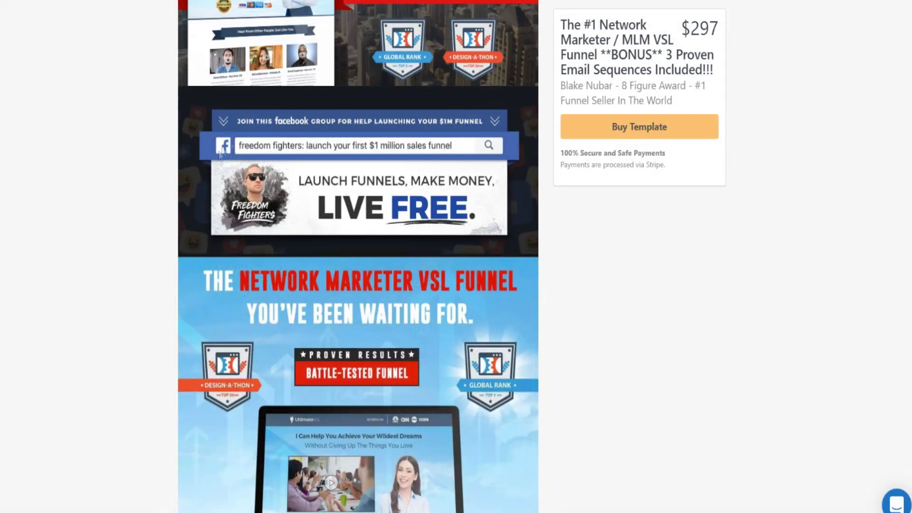
Examine the Network Marketer VSL Funnel's sales, one-time offer and thank-you page previews, and return to the start of the BREEZE template
{"action": "scroll", "coordinate": [325, 161], "scroll_direction": "down", "scroll_amount": 15}
{"action": "scroll", "coordinate": [326, 161], "scroll_direction": "down", "scroll_amount": 15}
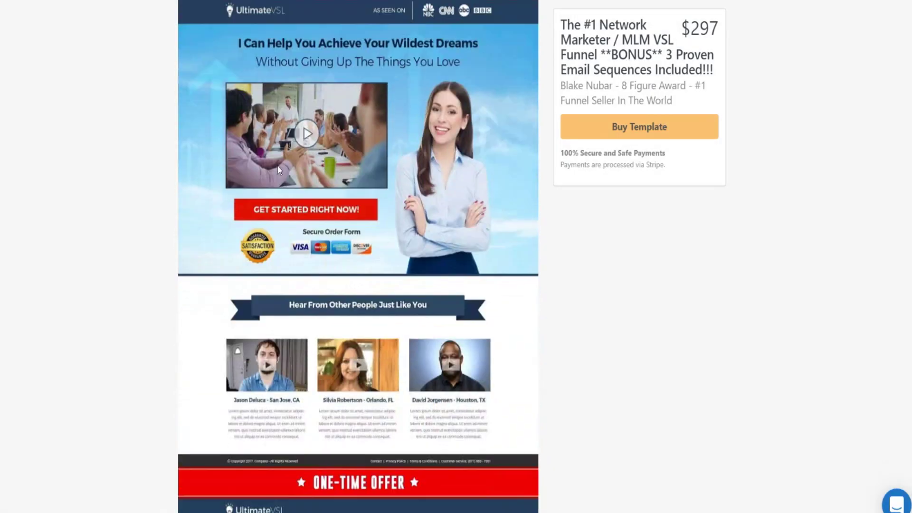
{"action": "scroll", "coordinate": [206, 181], "scroll_direction": "down", "scroll_amount": 5}
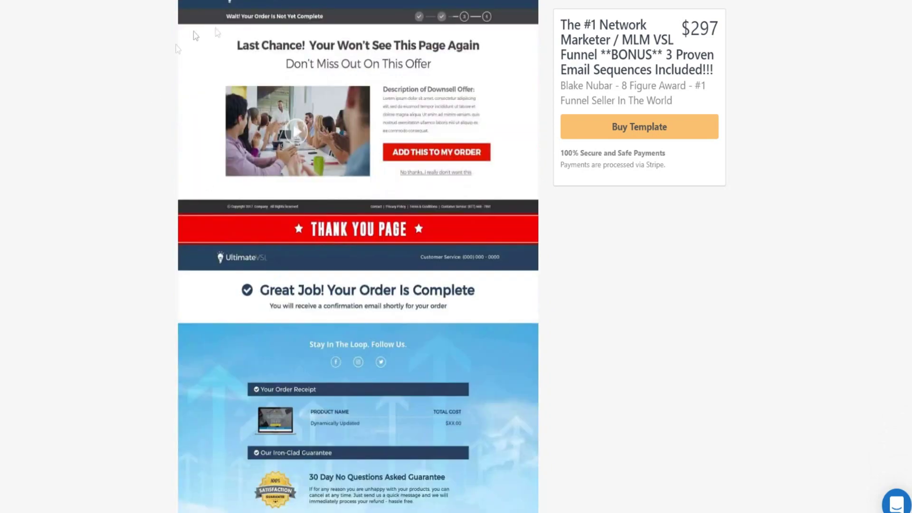
{"action": "scroll", "coordinate": [150, 189], "scroll_direction": "down", "scroll_amount": 1}
{"action": "scroll", "coordinate": [143, 197], "scroll_direction": "down", "scroll_amount": 5}
{"action": "scroll", "coordinate": [146, 202], "scroll_direction": "up", "scroll_amount": 20}
{"action": "scroll", "coordinate": [149, 208], "scroll_direction": "up", "scroll_amount": 10}
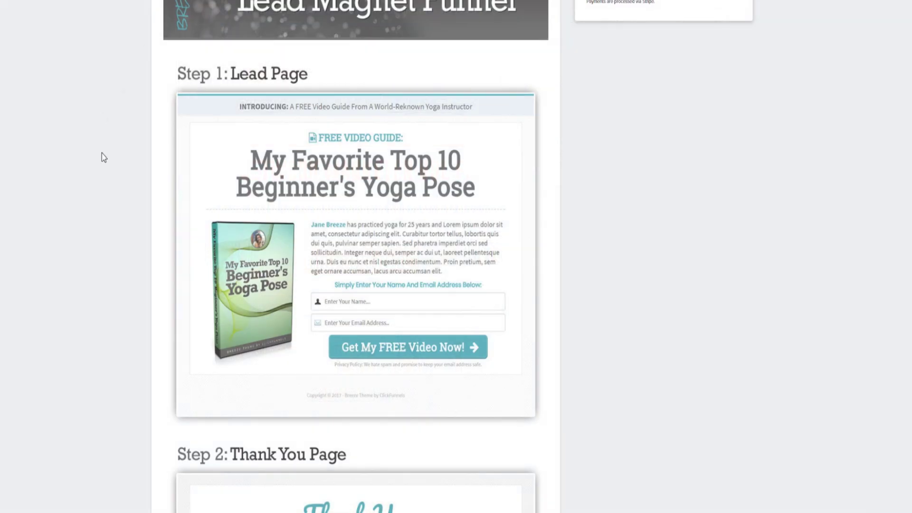
{"action": "scroll", "coordinate": [102, 155], "scroll_direction": "up", "scroll_amount": 4}
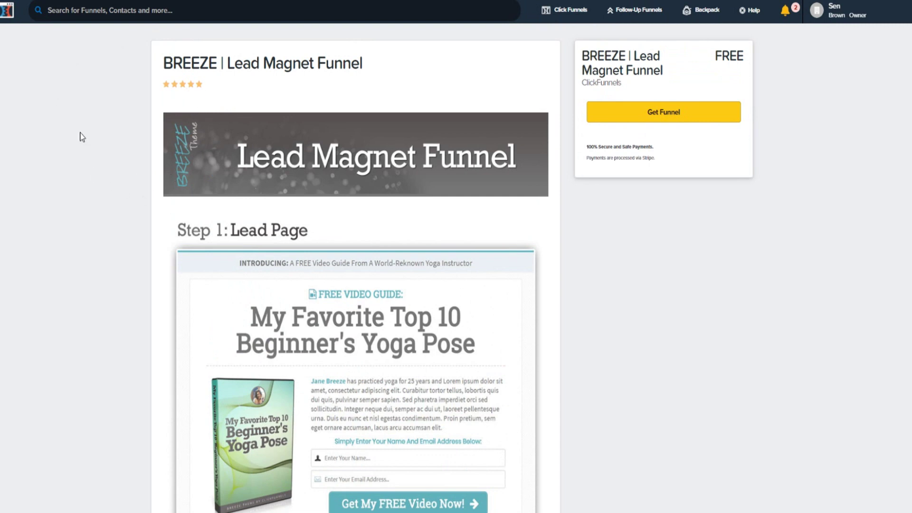
Switch to the Imminent Business article and find the 30-day free trial offer and the overview of the free premium bonuses
{"action": "scroll", "coordinate": [82, 137], "scroll_direction": "down", "scroll_amount": 1}
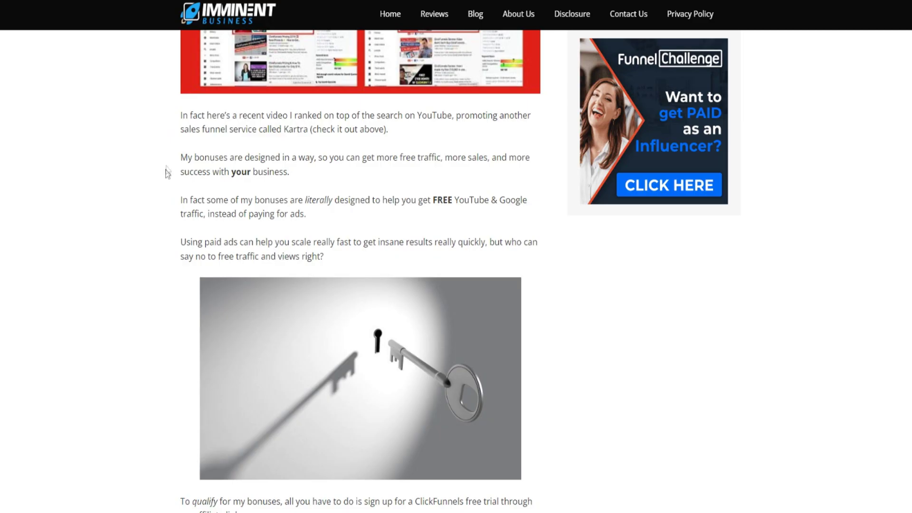
{"action": "scroll", "coordinate": [167, 174], "scroll_direction": "down", "scroll_amount": 10}
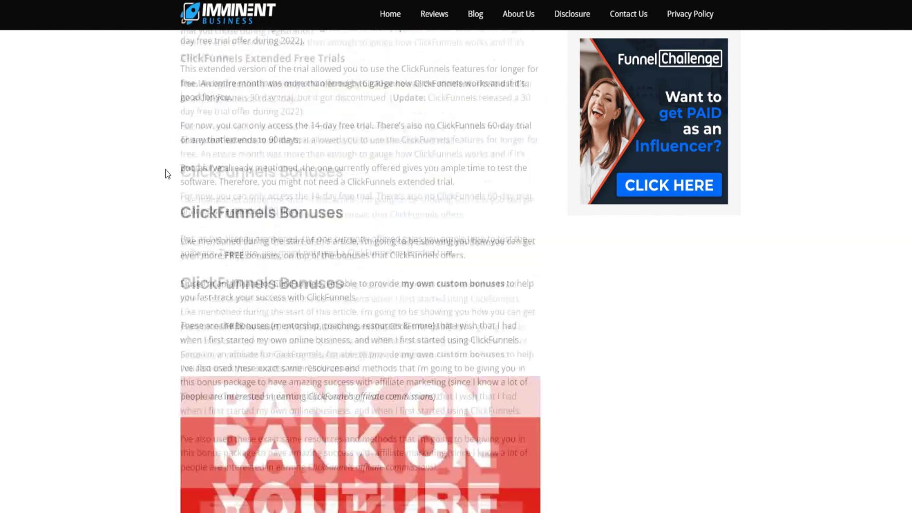
{"action": "scroll", "coordinate": [204, 159], "scroll_direction": "up", "scroll_amount": 15}
{"action": "scroll", "coordinate": [203, 160], "scroll_direction": "up", "scroll_amount": 8}
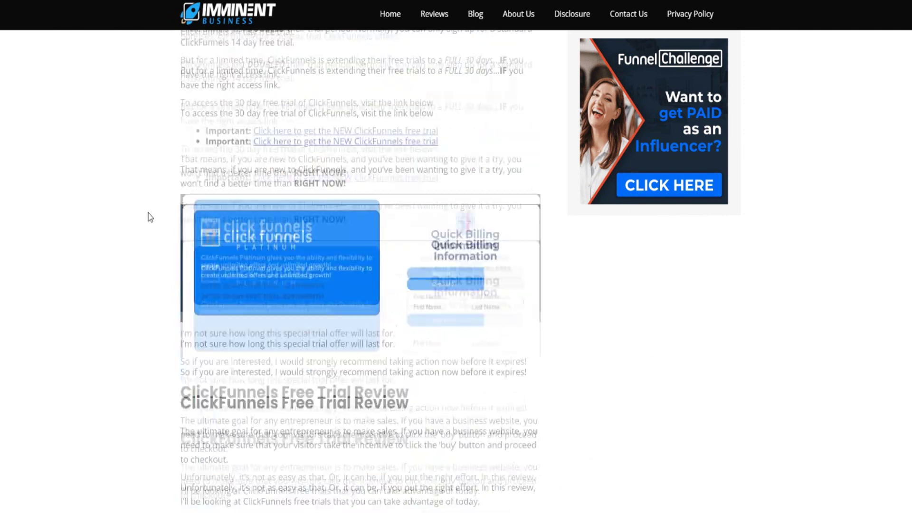
{"action": "scroll", "coordinate": [165, 203], "scroll_direction": "down", "scroll_amount": 20}
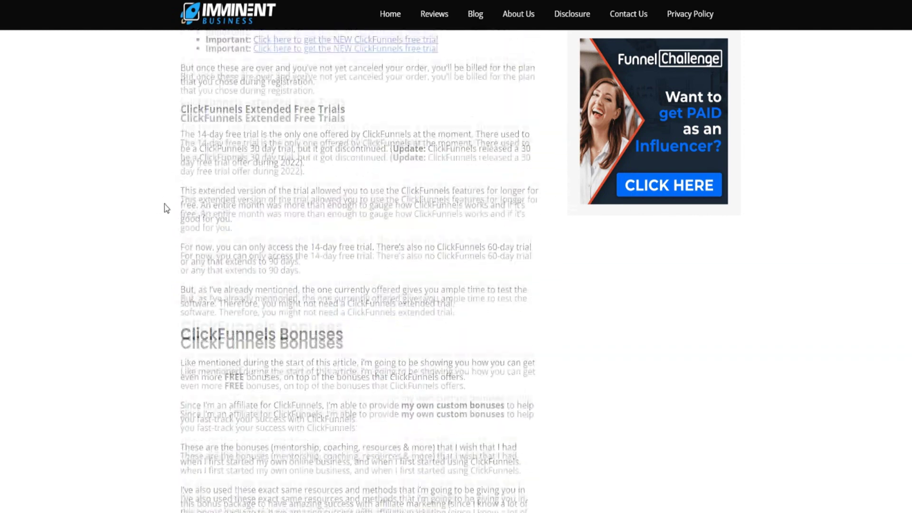
{"action": "scroll", "coordinate": [164, 209], "scroll_direction": "down", "scroll_amount": 5}
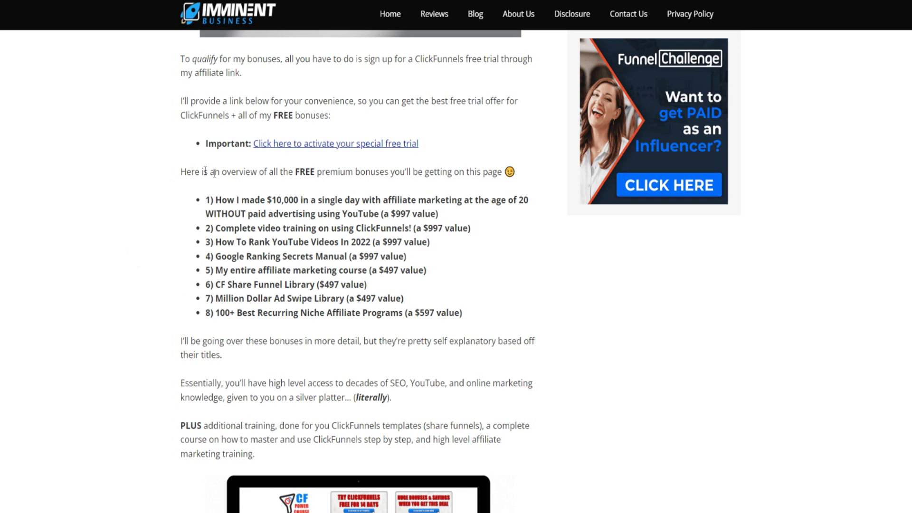
Highlight the full list of free premium bonuses in the article, and clear the highlight
{"action": "left_click_drag", "start_coordinate": [214, 200], "coordinate": [403, 297]}
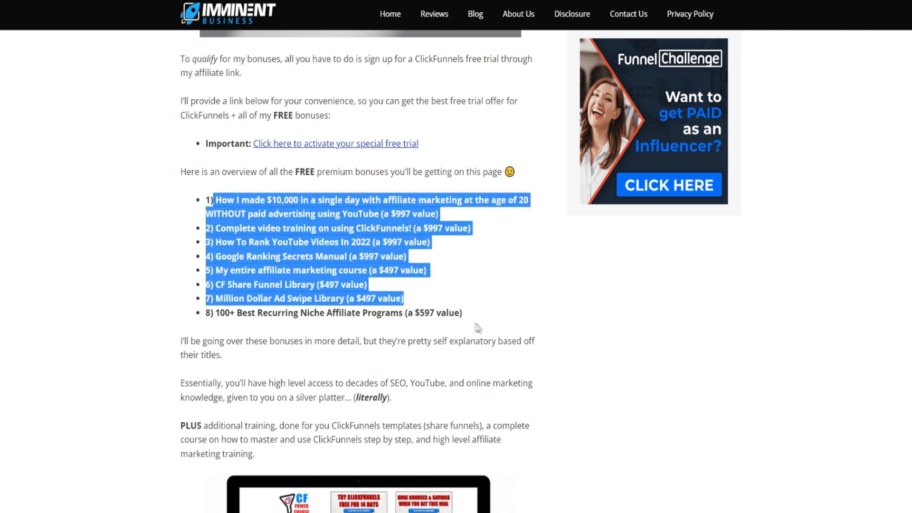
{"action": "left_click_drag", "start_coordinate": [472, 313], "coordinate": [187, 195]}
{"action": "left_click", "coordinate": [273, 215]}
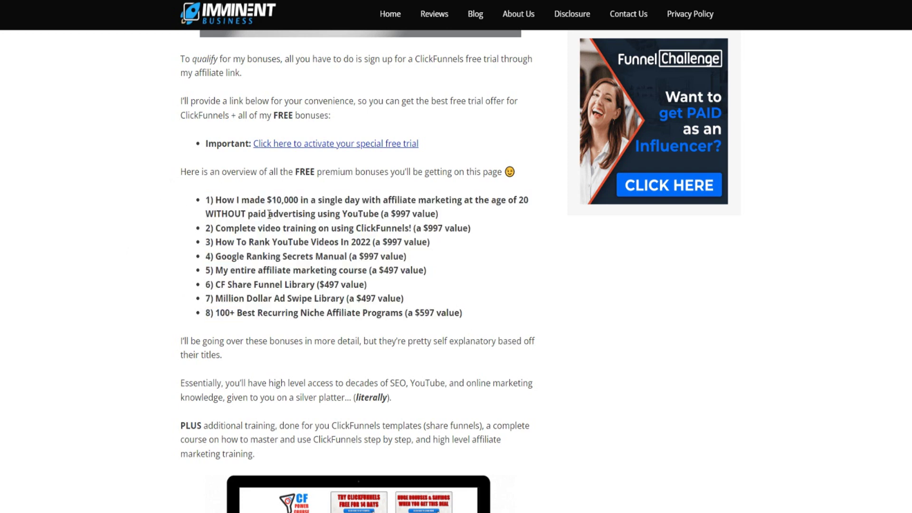